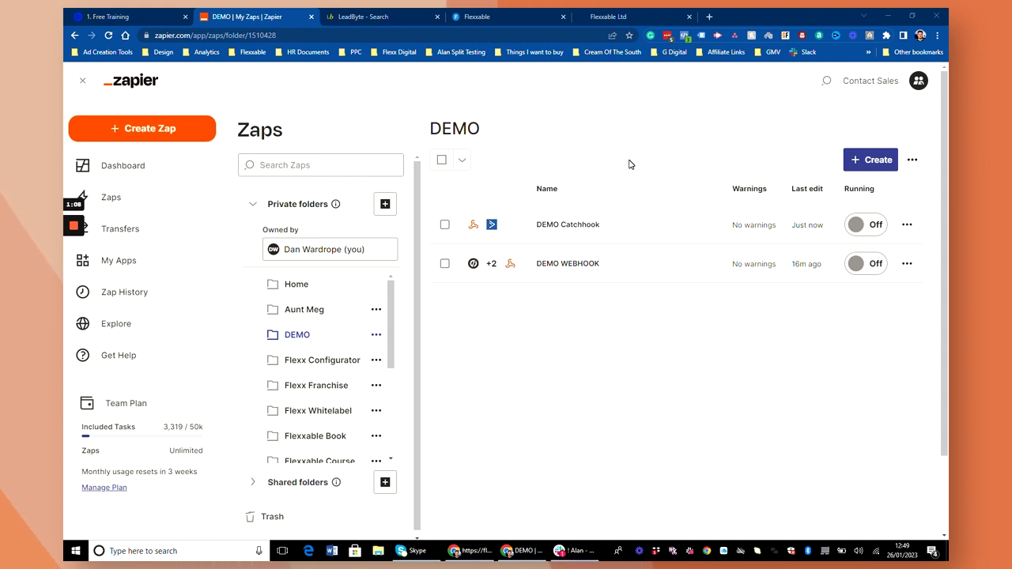
- Open the DEMO Catchhook Zap and put its Catch Hook trigger into edit mode
{"action": "left_click", "coordinate": [585, 224]}
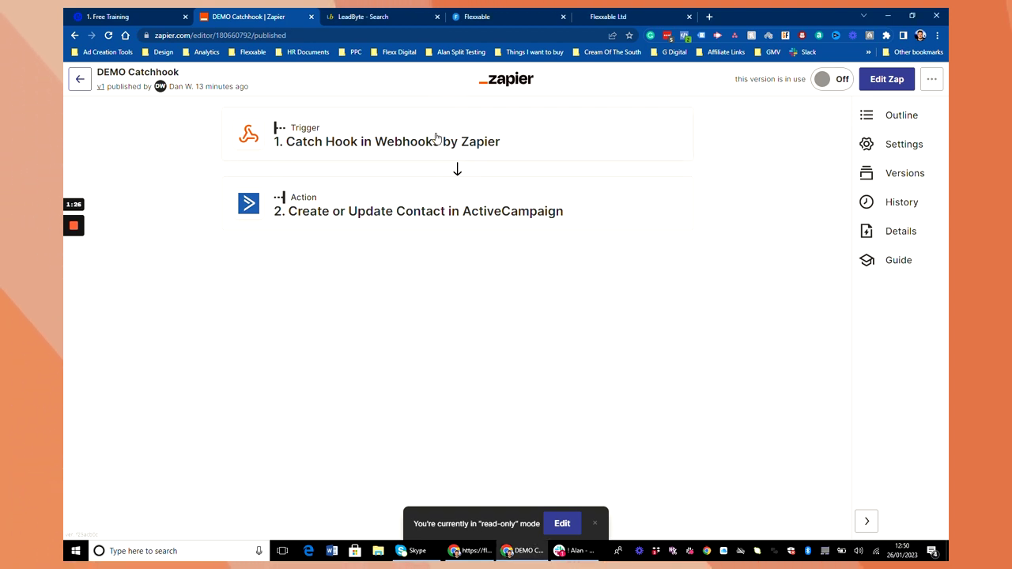
{"action": "left_click", "coordinate": [372, 140]}
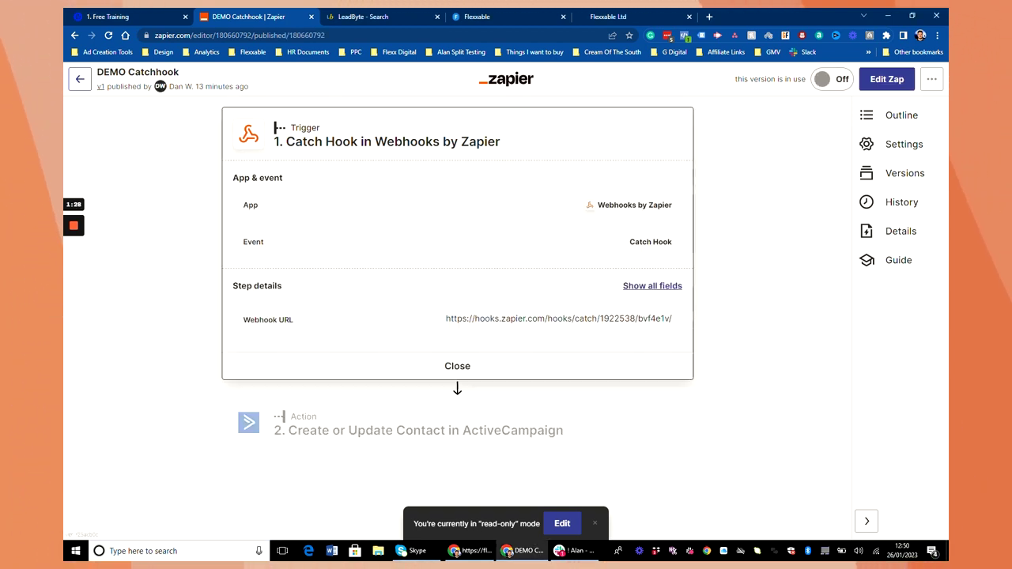
{"action": "left_click", "coordinate": [562, 524]}
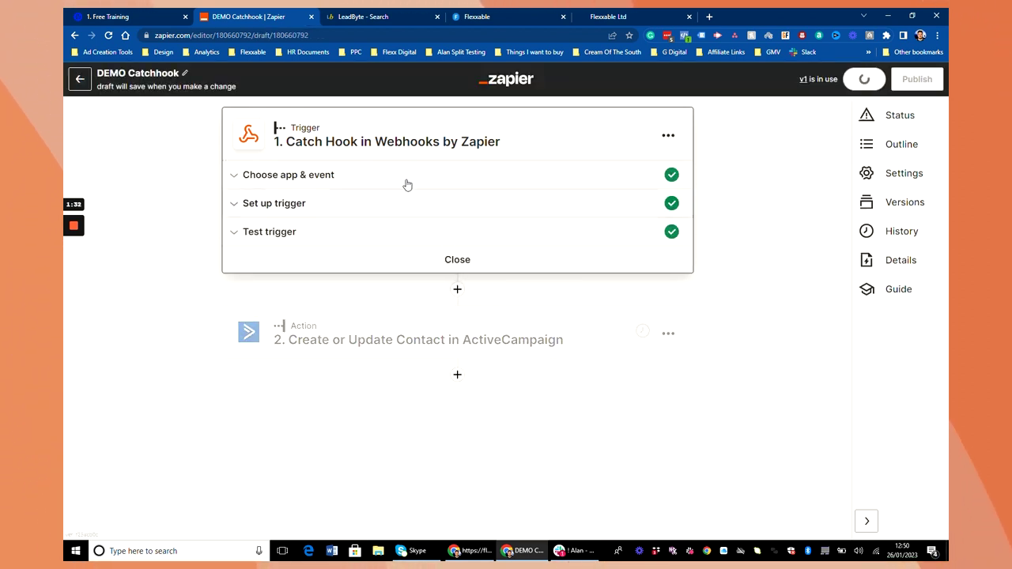
- Set the trigger's event to Catch Hook and copy the webhook URL from its test section
{"action": "left_click", "coordinate": [404, 181]}
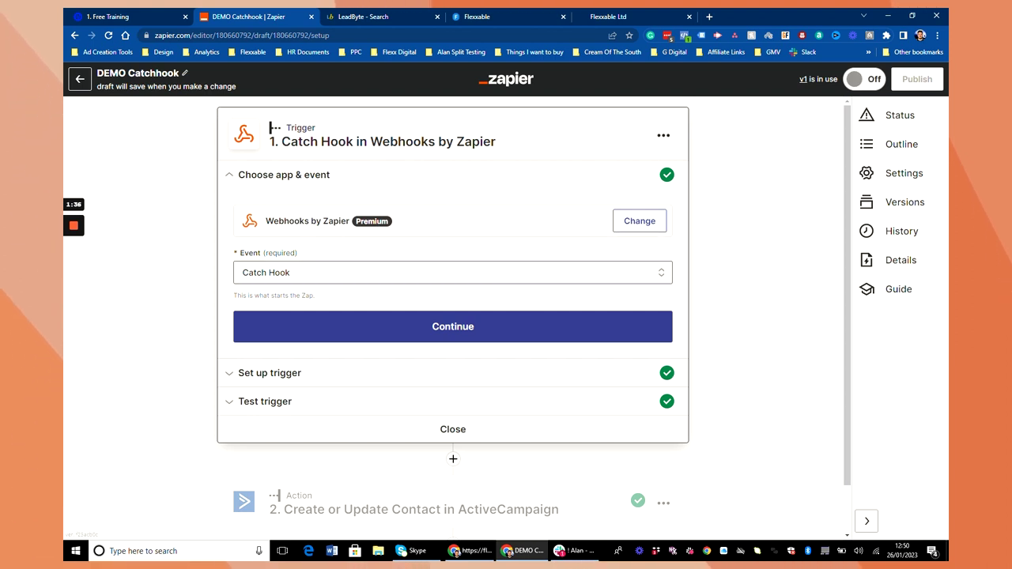
{"action": "left_click", "coordinate": [289, 272]}
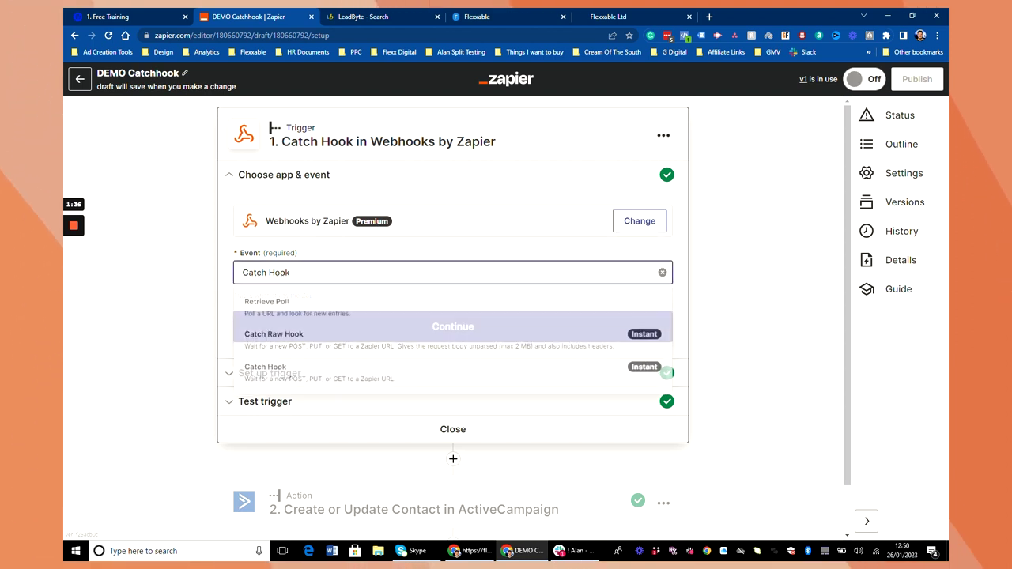
{"action": "left_click", "coordinate": [285, 380]}
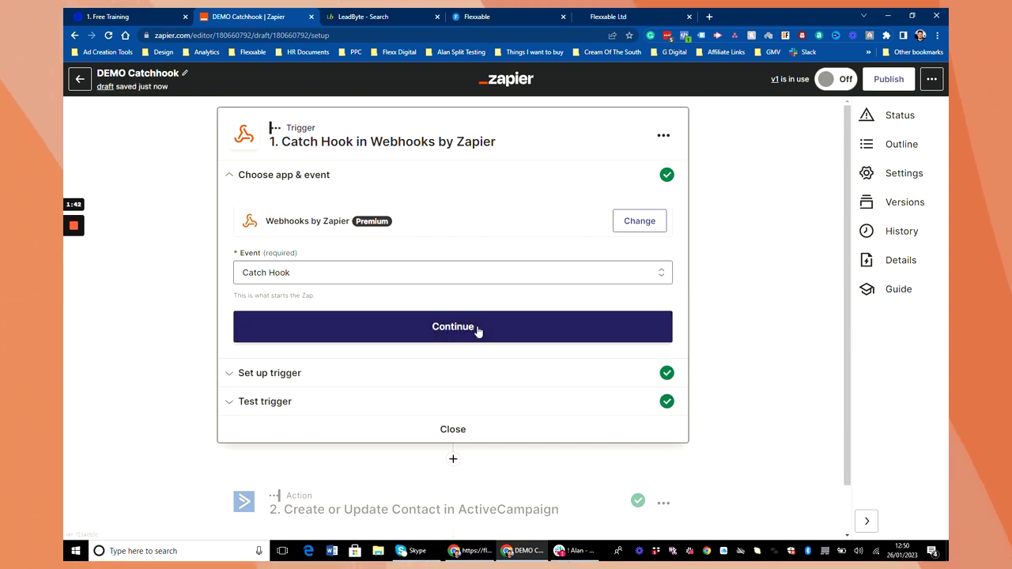
{"action": "left_click", "coordinate": [478, 329]}
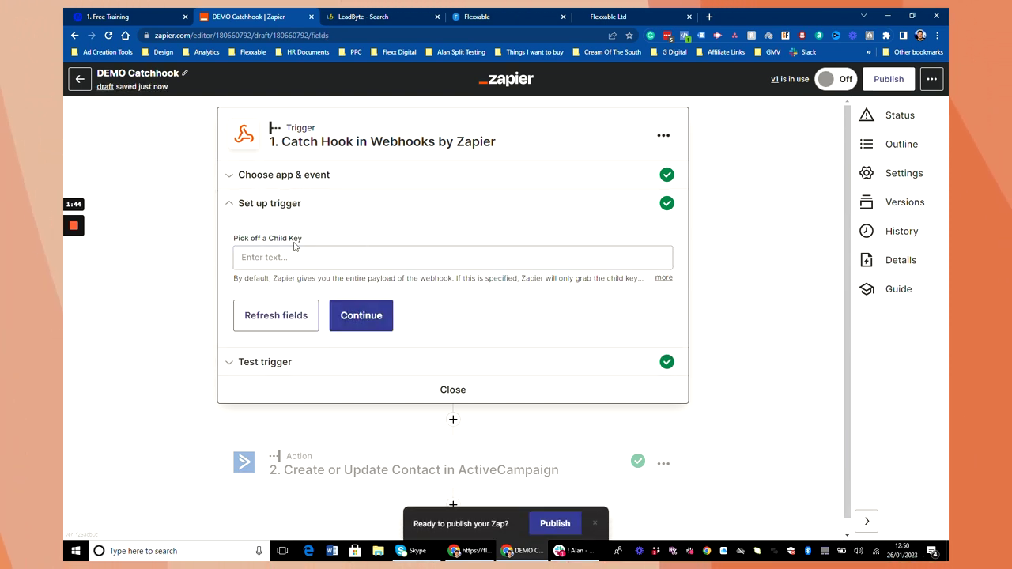
{"action": "left_click", "coordinate": [368, 317]}
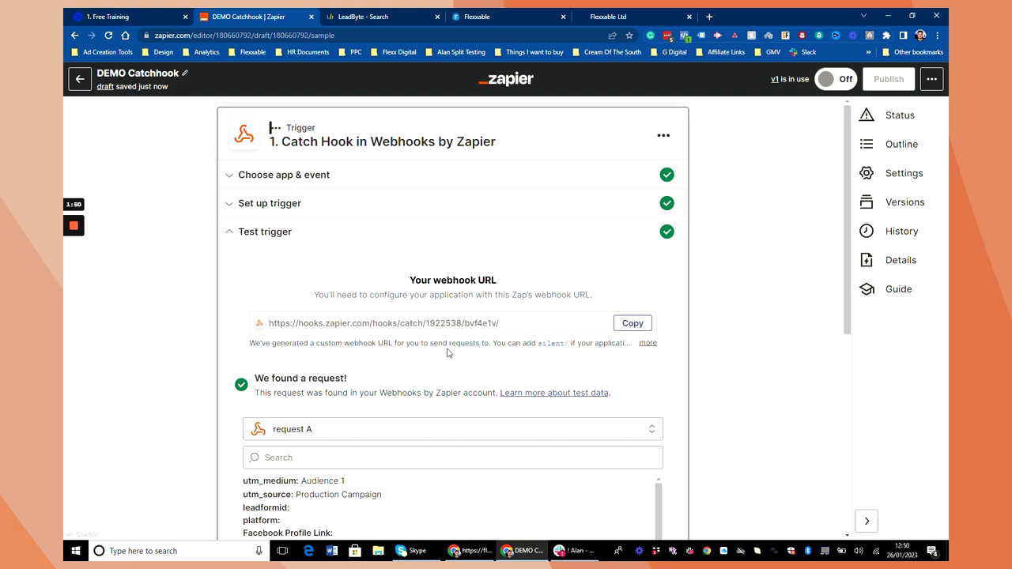
{"action": "left_click", "coordinate": [642, 326]}
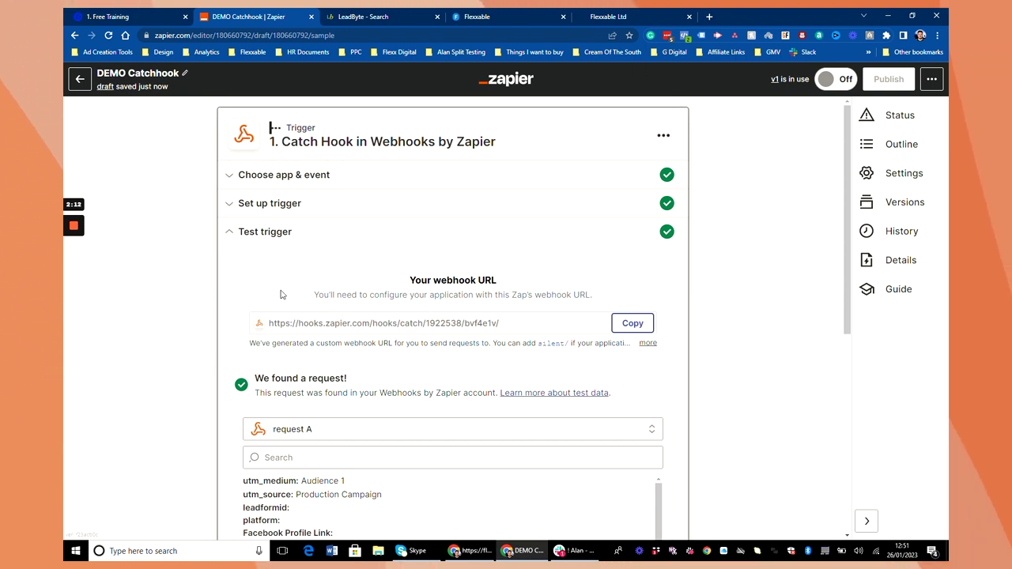
- Switch to GoHighLevel, open its automations in a new browser tab and open the Catchhook DEMO workflow's Zapier Catchhook webhook action
{"action": "left_click", "coordinate": [639, 14]}
{"action": "right_click", "coordinate": [95, 328]}
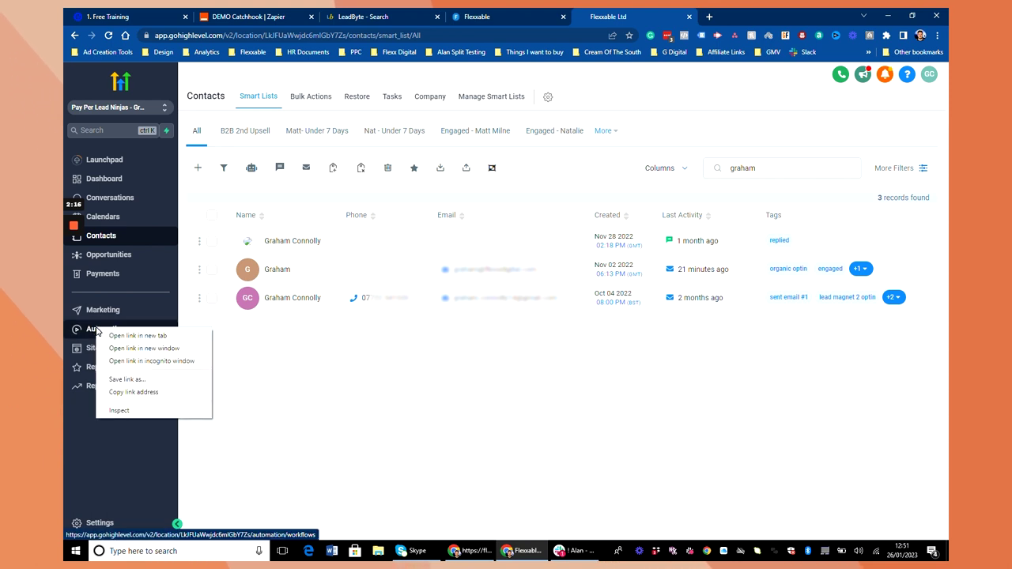
{"action": "left_click", "coordinate": [147, 336]}
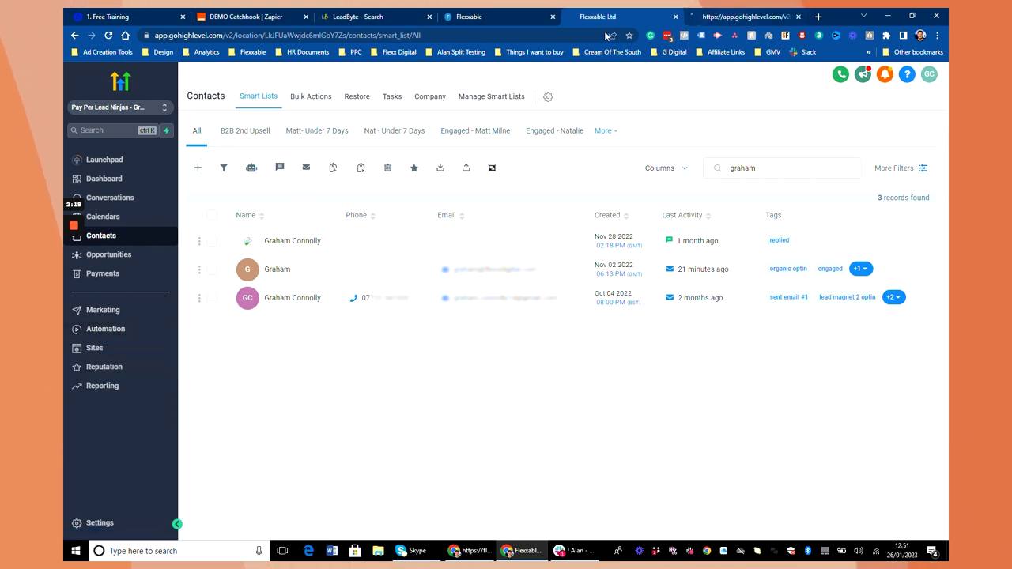
{"action": "left_click", "coordinate": [73, 270]}
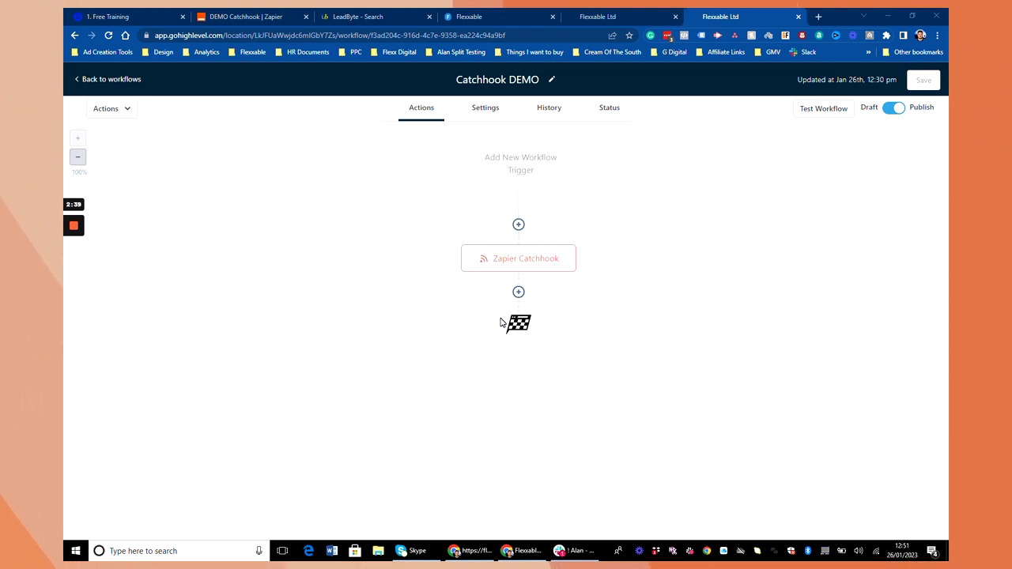
{"action": "left_click", "coordinate": [536, 267]}
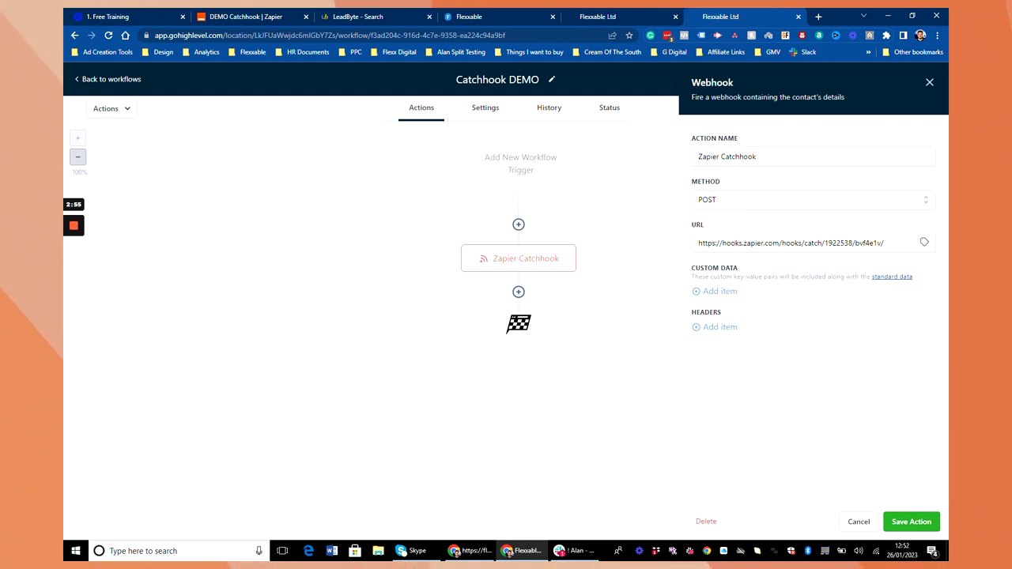
- Check the test request data in the Zapier trigger and return to the workflow's webhook action
{"action": "left_click", "coordinate": [270, 17]}
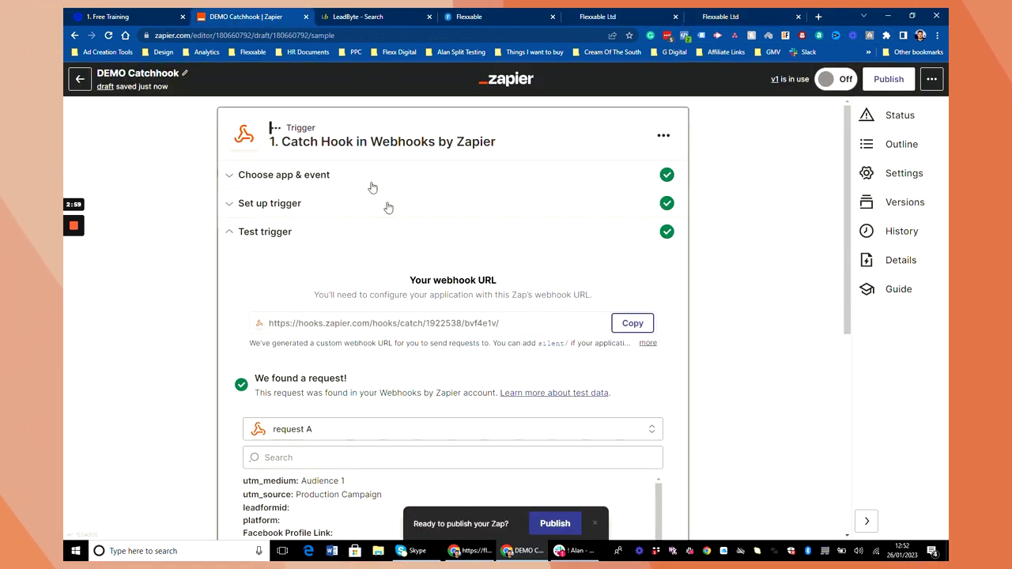
{"action": "scroll", "coordinate": [472, 301], "scroll_direction": "down", "scroll_amount": 2}
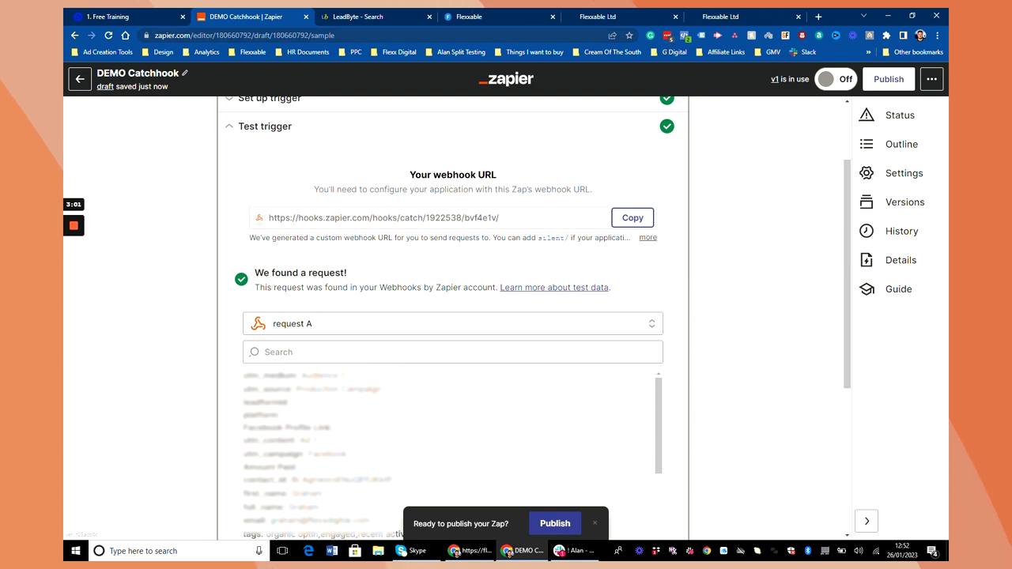
{"action": "left_click", "coordinate": [731, 14]}
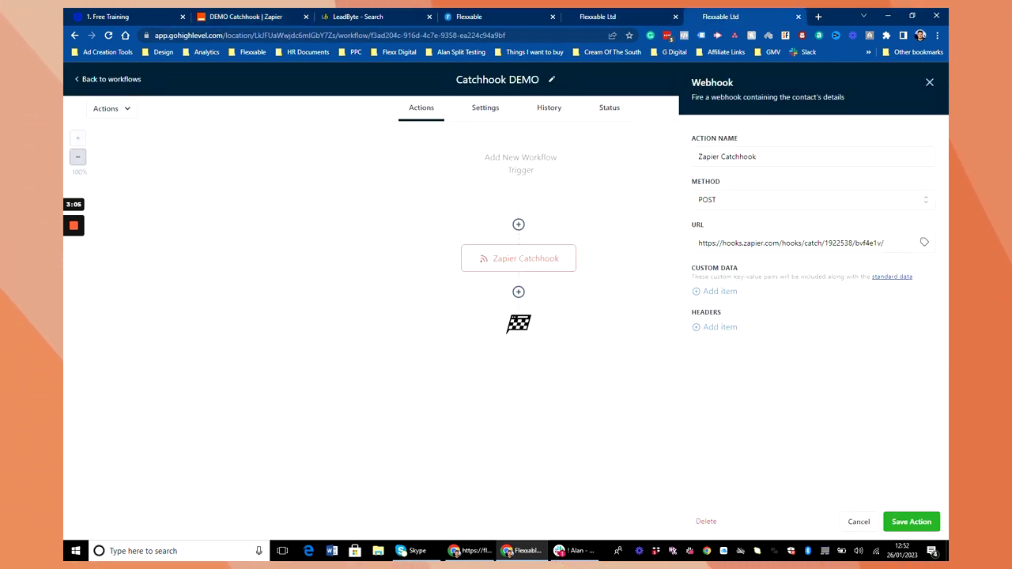
- Select the second contact, fill in adding it to the Catchhook DEMO workflow with the action description "Demo", and cancel without submitting
{"action": "left_click", "coordinate": [608, 16]}
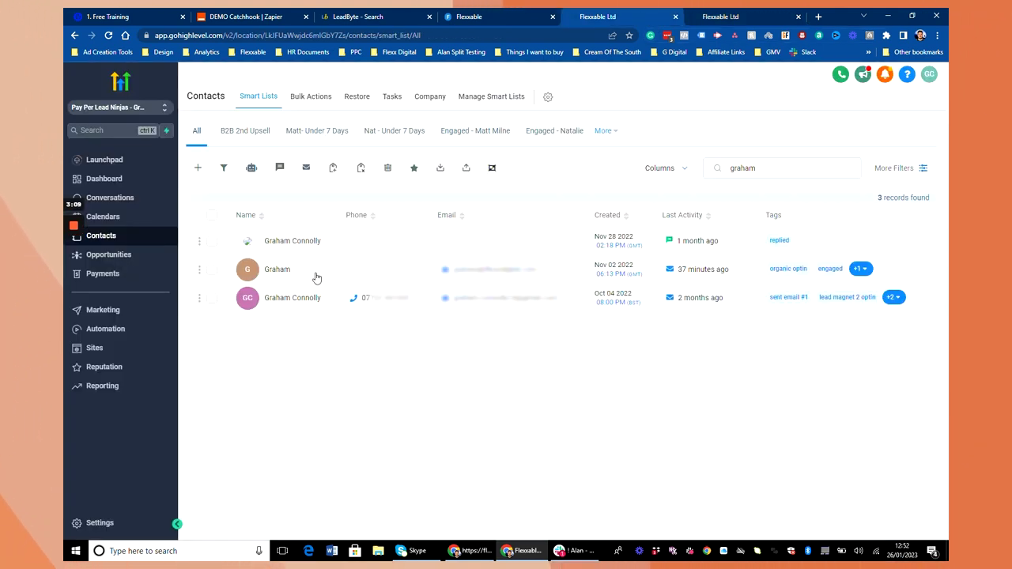
{"action": "left_click", "coordinate": [212, 269]}
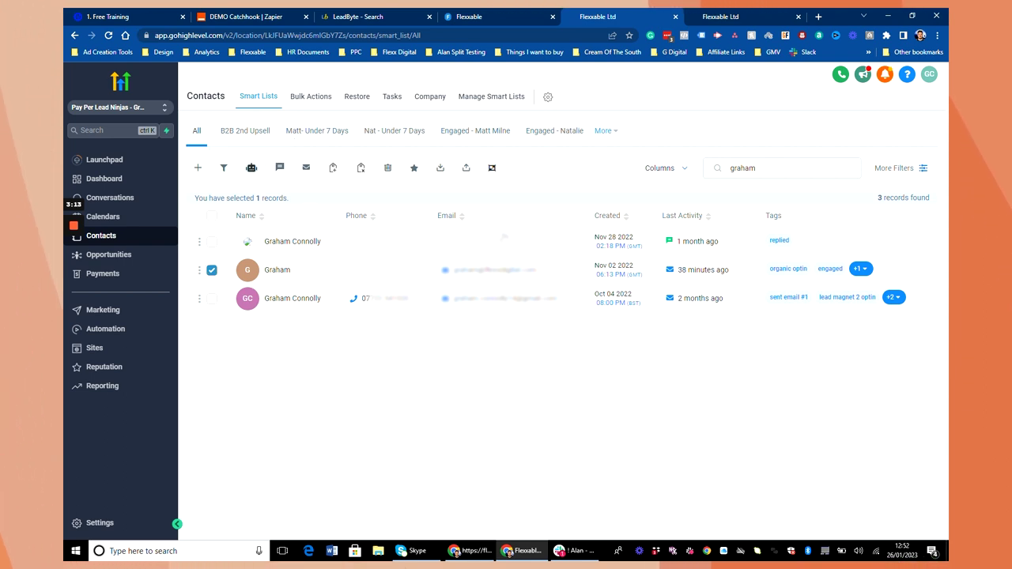
{"action": "left_click", "coordinate": [253, 170]}
{"action": "left_click", "coordinate": [612, 267]}
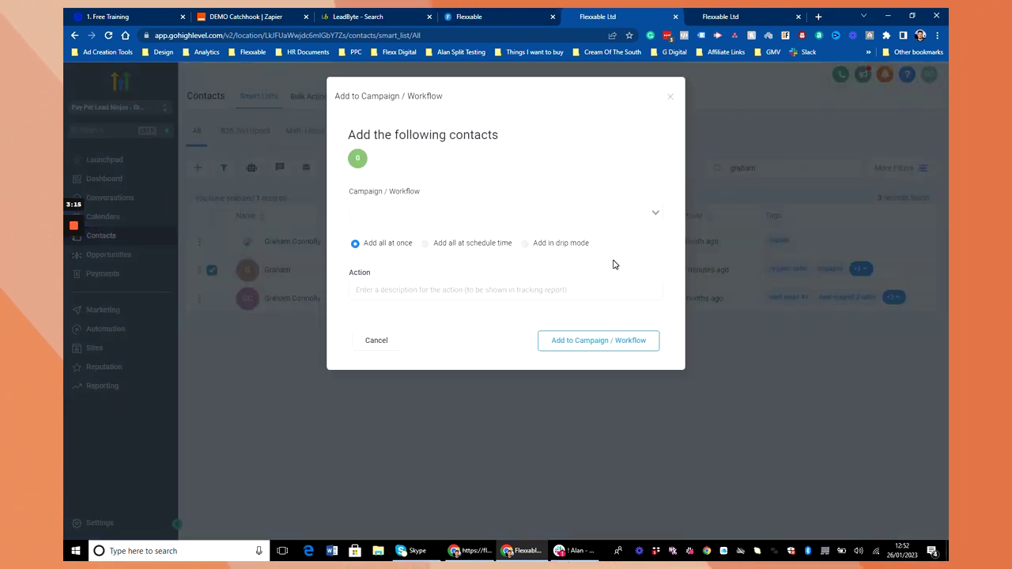
{"action": "left_click", "coordinate": [530, 217]}
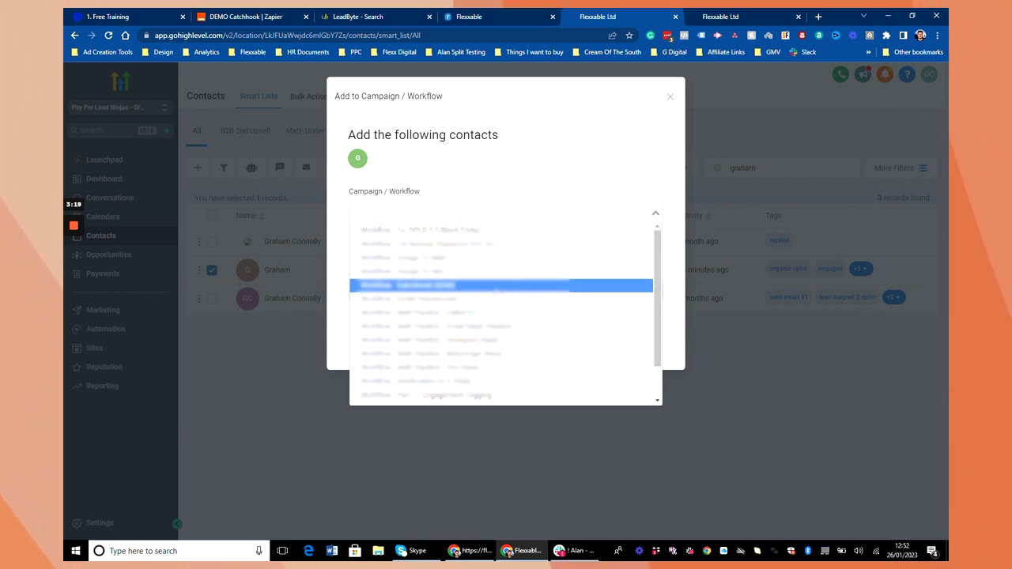
{"action": "left_click", "coordinate": [515, 252]}
{"action": "left_click", "coordinate": [475, 290]}
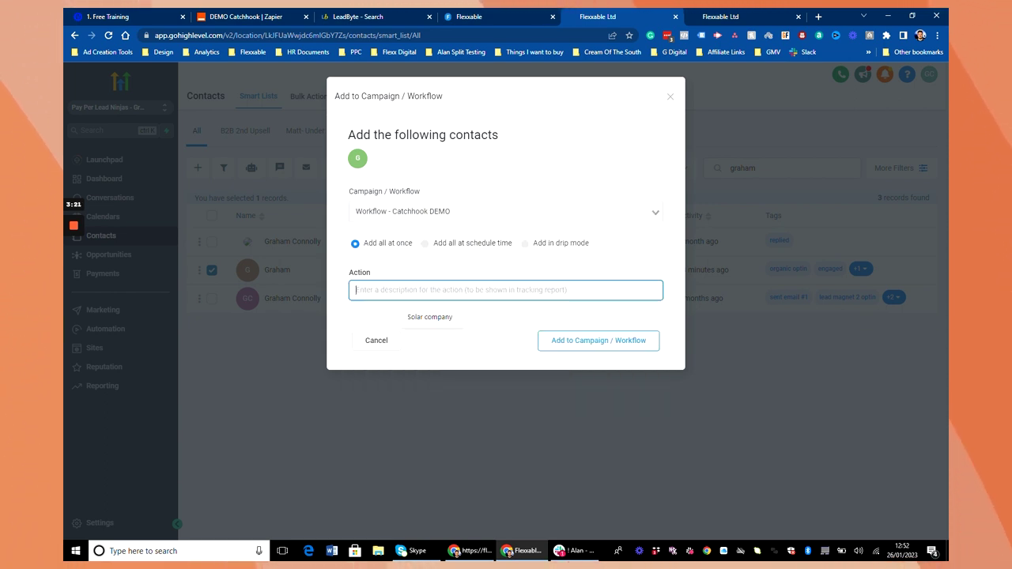
{"action": "type", "text": "Demo"}
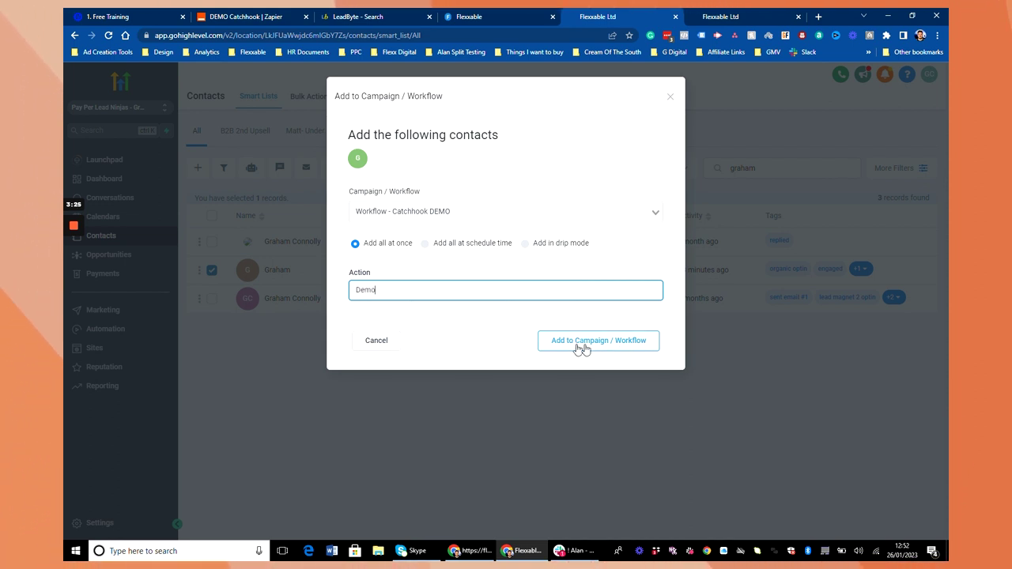
{"action": "left_click", "coordinate": [364, 348]}
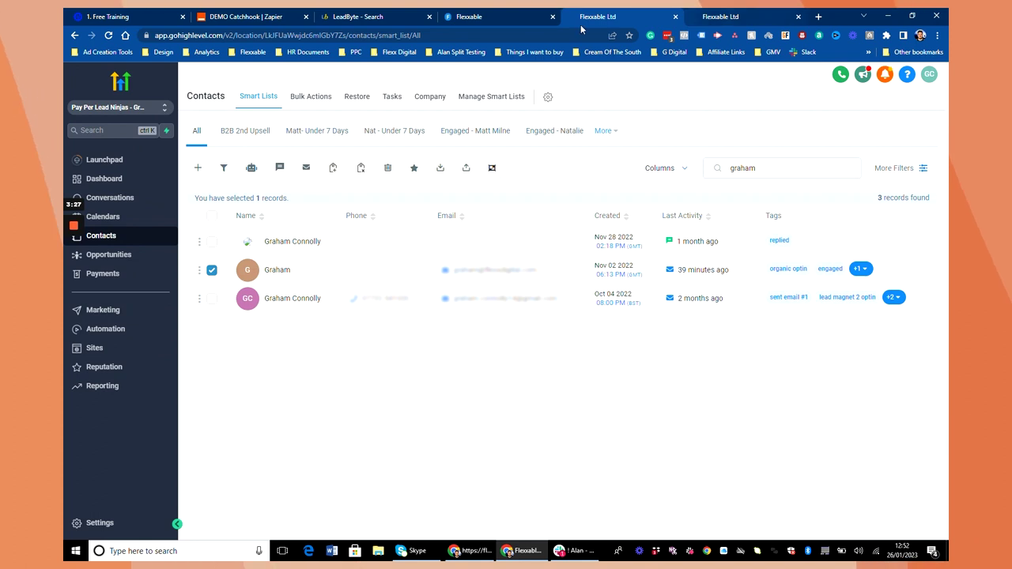
- Return to Zapier, review the trigger's test request and continue to the ActiveCampaign action
{"action": "left_click", "coordinate": [282, 13]}
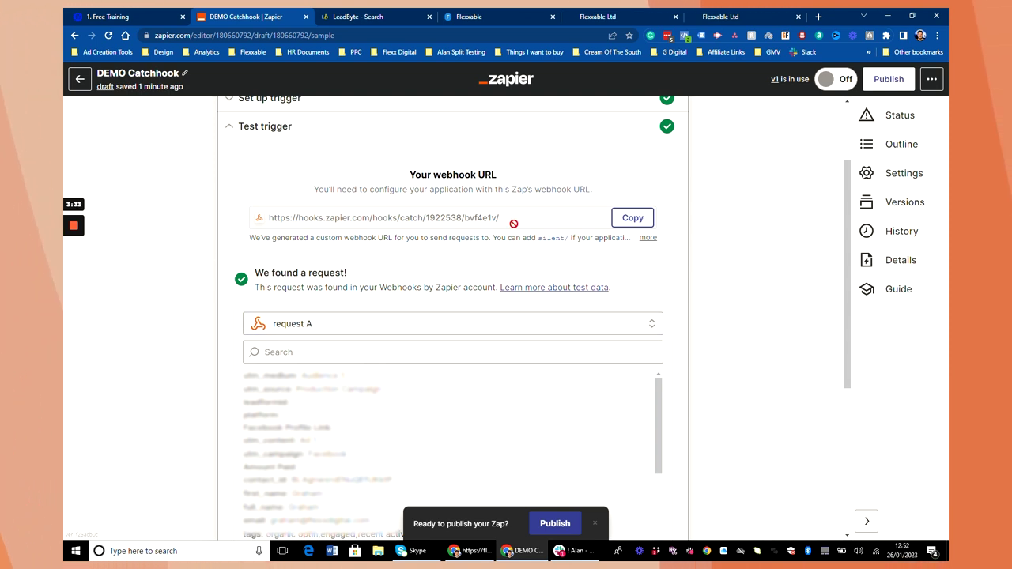
{"action": "scroll", "coordinate": [507, 200], "scroll_direction": "down", "scroll_amount": 1}
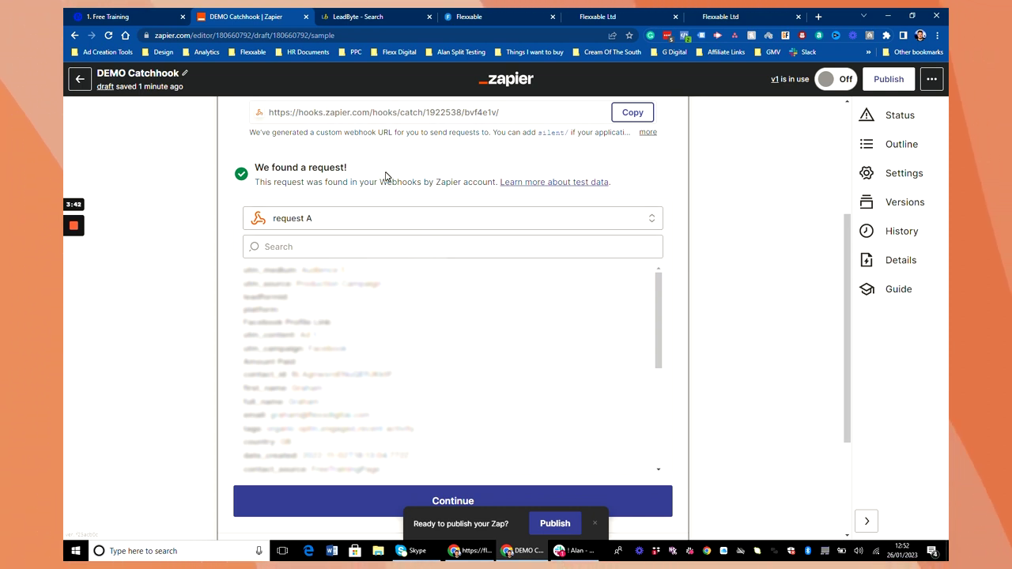
{"action": "scroll", "coordinate": [660, 242], "scroll_direction": "down", "scroll_amount": 2}
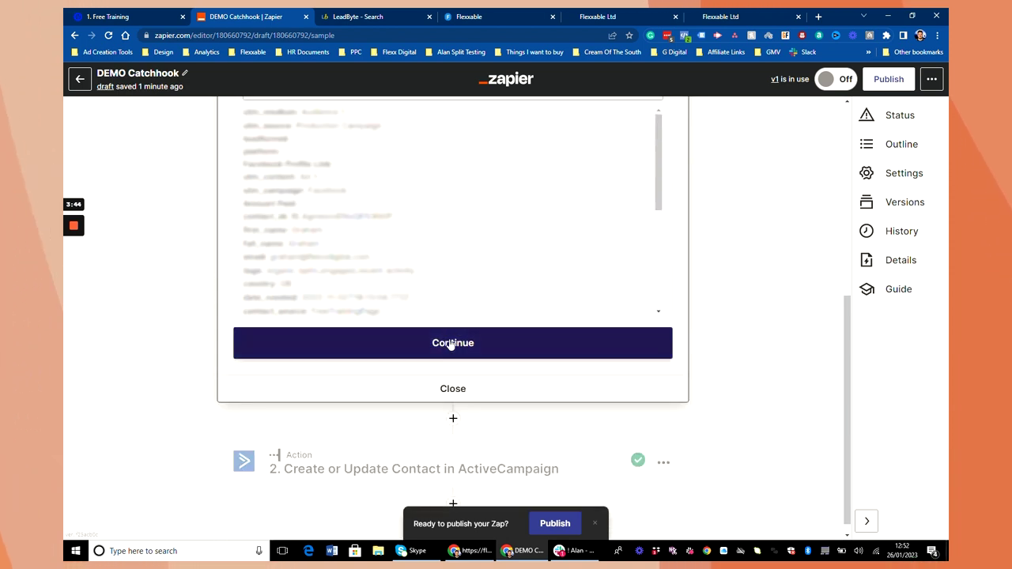
{"action": "left_click", "coordinate": [451, 344]}
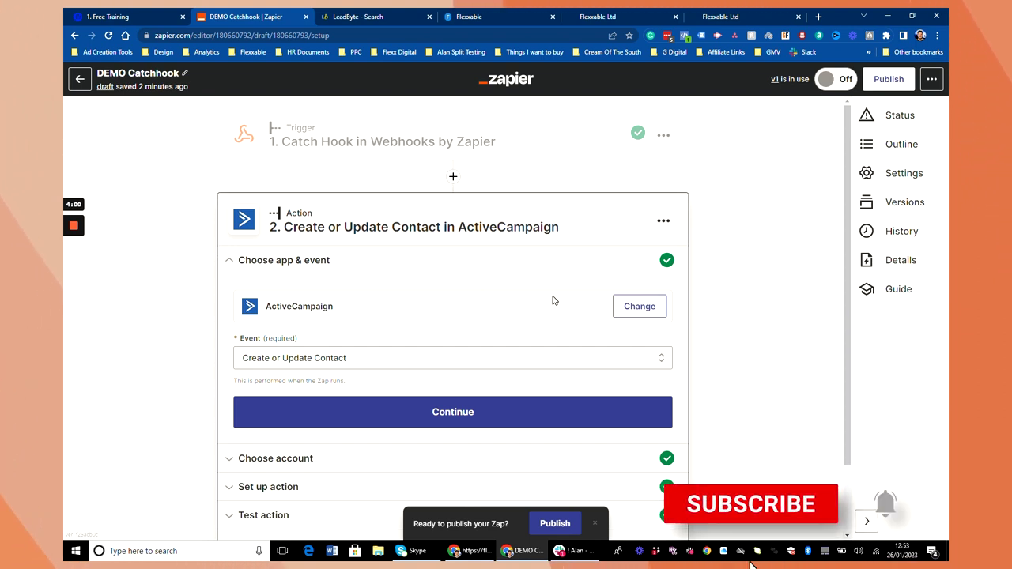
- Review the ActiveCampaign action's connected account and its contact field mappings
{"action": "scroll", "coordinate": [425, 272], "scroll_direction": "down", "scroll_amount": 1}
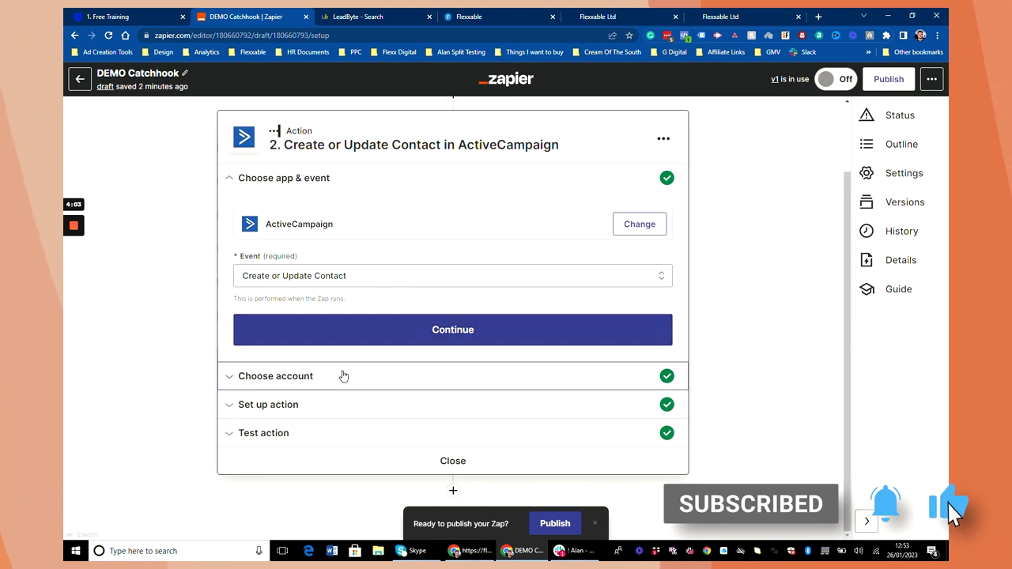
{"action": "left_click", "coordinate": [343, 376]}
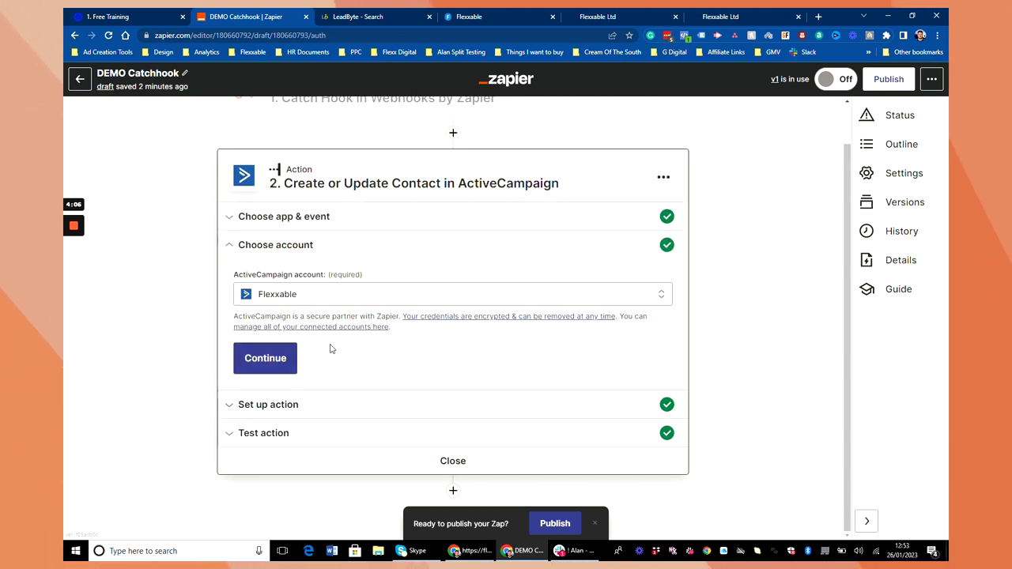
{"action": "left_click", "coordinate": [309, 413]}
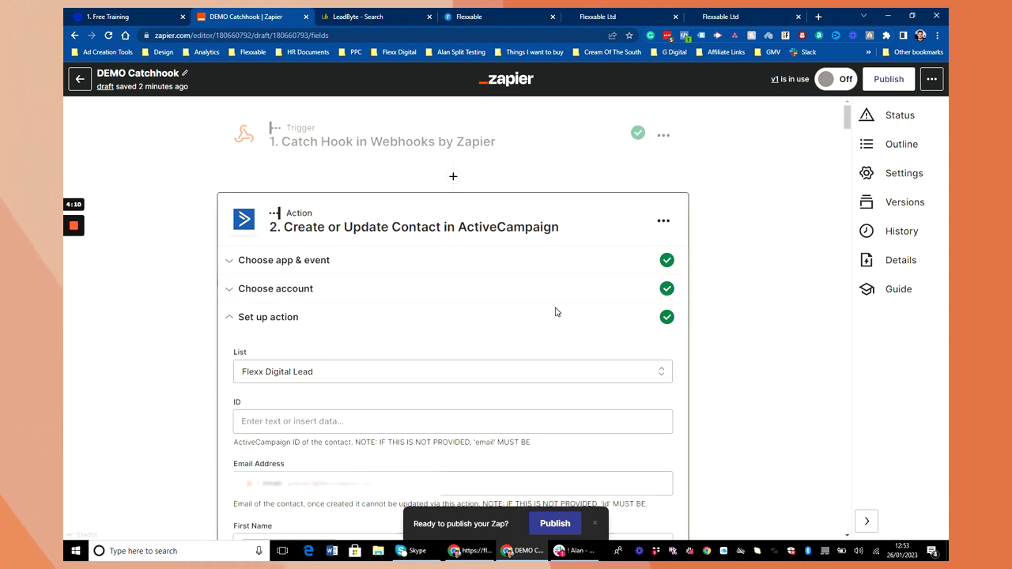
{"action": "scroll", "coordinate": [120, 366], "scroll_direction": "down", "scroll_amount": 2}
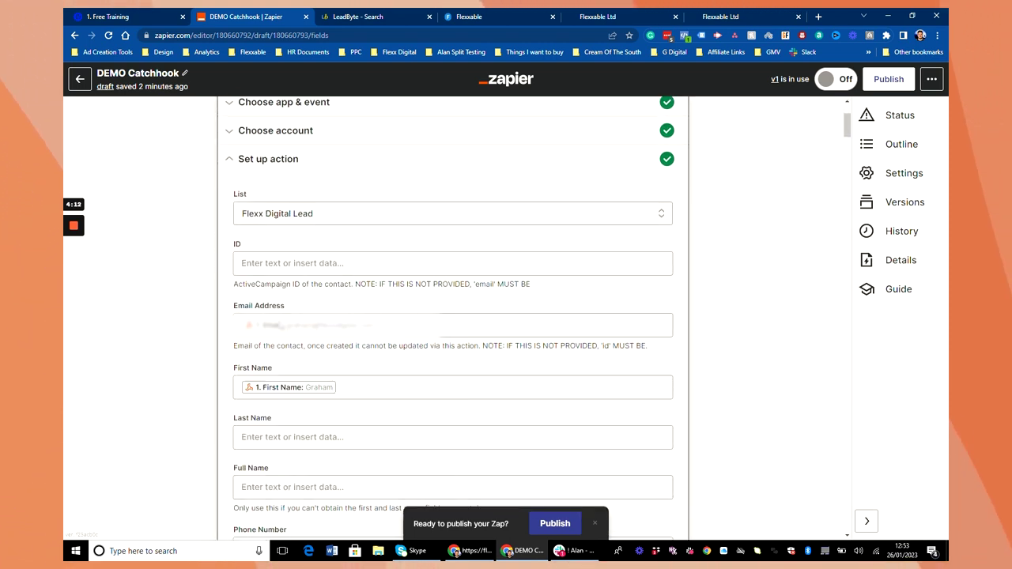
{"action": "scroll", "coordinate": [411, 333], "scroll_direction": "up", "scroll_amount": 2}
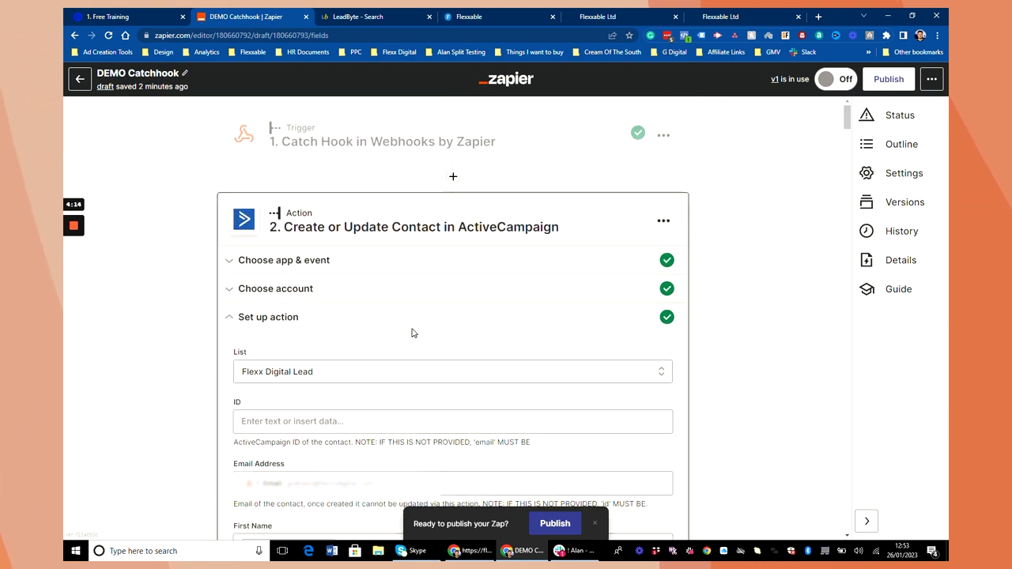
- Reopen the Catch Hook trigger's test section and examine the contact data in request A
{"action": "left_click", "coordinate": [380, 142]}
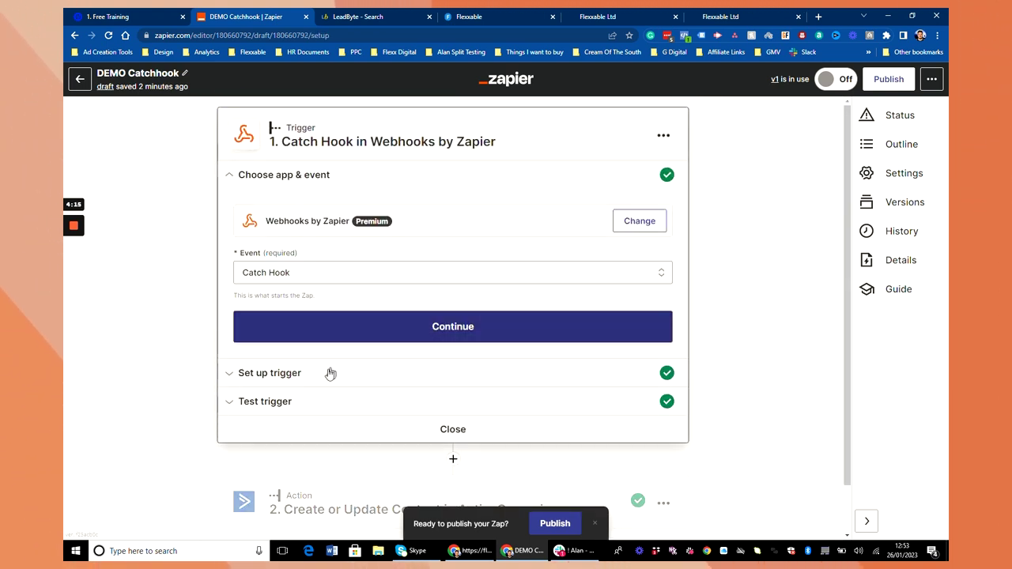
{"action": "left_click", "coordinate": [366, 401]}
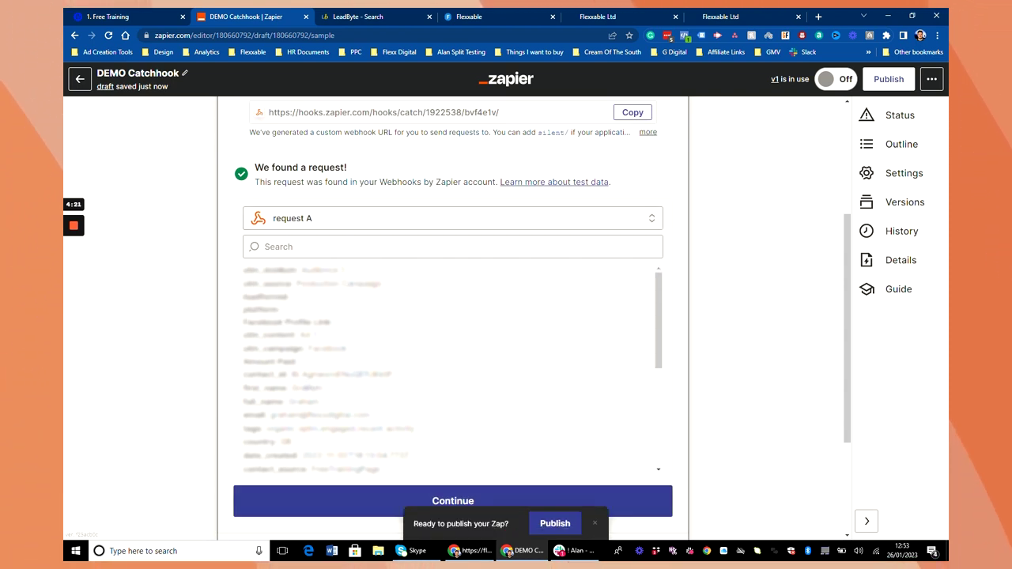
{"action": "scroll", "coordinate": [451, 368], "scroll_direction": "down", "scroll_amount": 1}
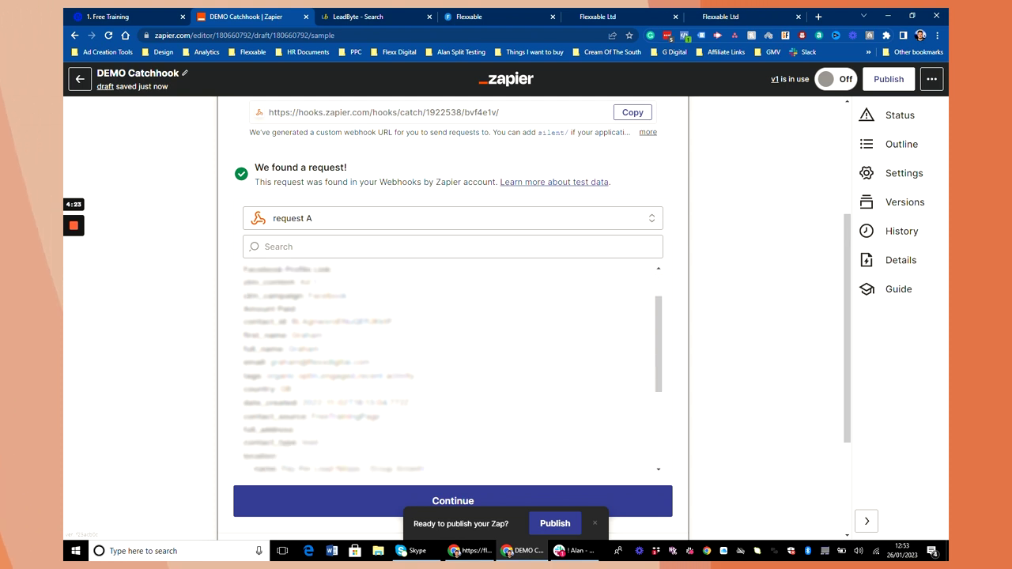
- Read through the rest of request A's contact, location and workflow data in the Catch Hook trigger's test section
{"action": "scroll", "coordinate": [451, 368], "scroll_direction": "down", "scroll_amount": 1}
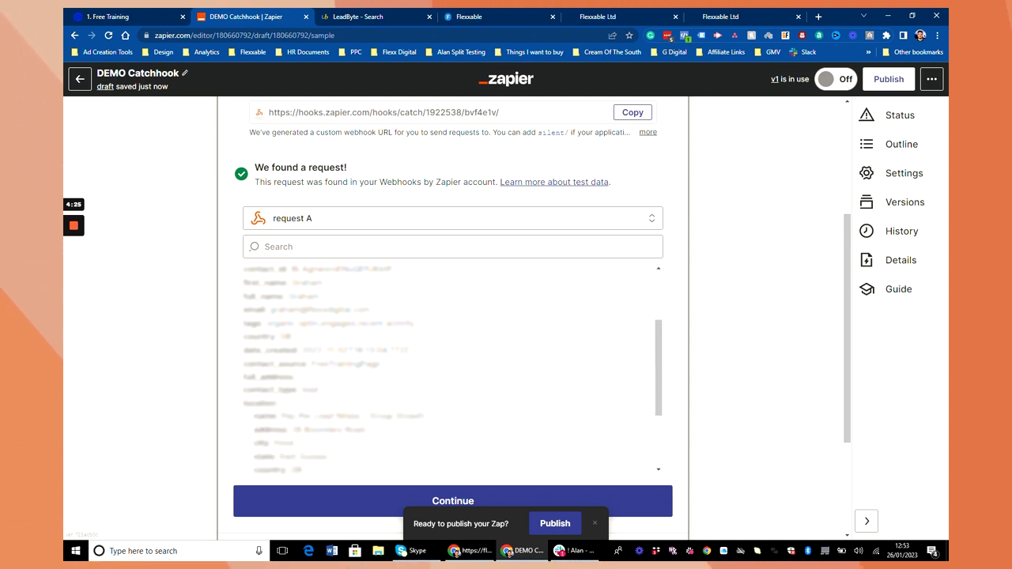
{"action": "scroll", "coordinate": [451, 368], "scroll_direction": "down", "scroll_amount": 1}
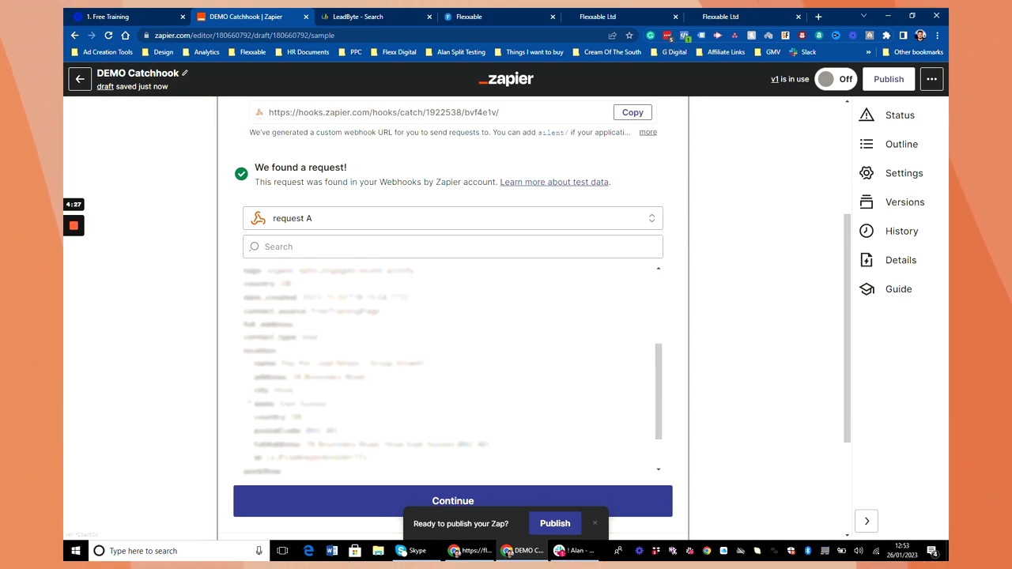
{"action": "scroll", "coordinate": [450, 368], "scroll_direction": "down", "scroll_amount": 1}
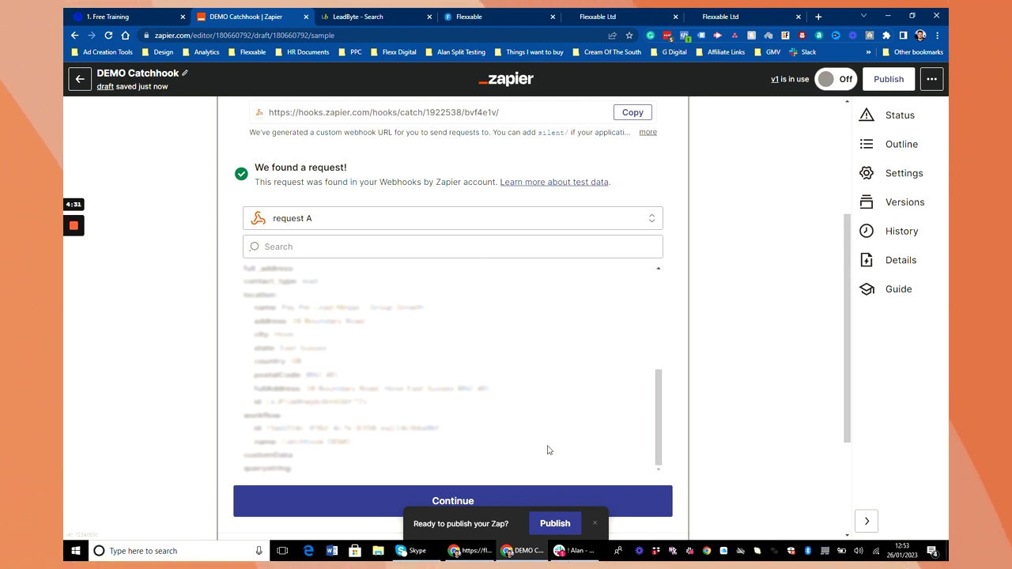
{"action": "scroll", "coordinate": [732, 360], "scroll_direction": "down", "scroll_amount": 2}
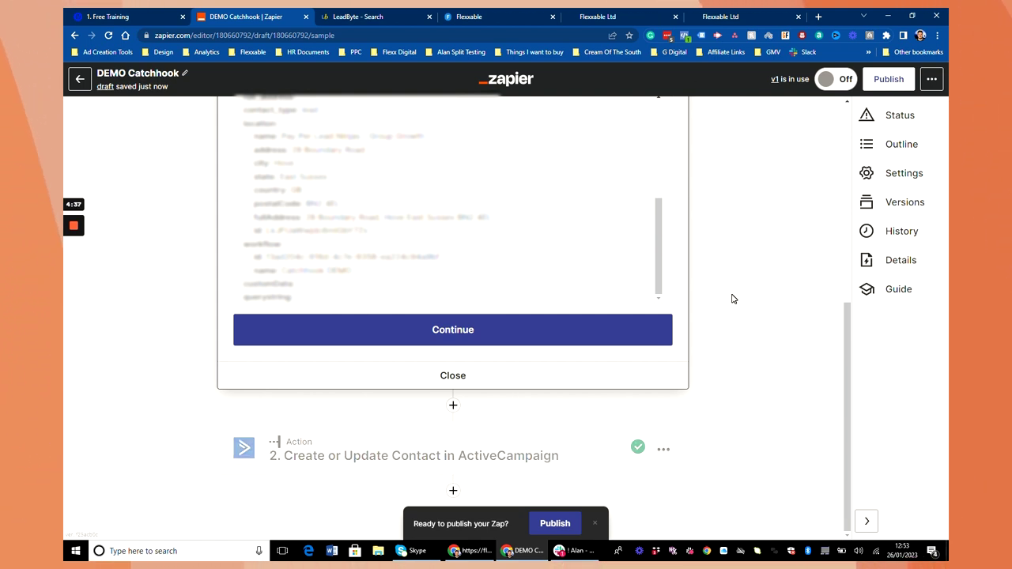
{"action": "scroll", "coordinate": [733, 296], "scroll_direction": "up", "scroll_amount": 5}
{"action": "scroll", "coordinate": [775, 278], "scroll_direction": "down", "scroll_amount": 5}
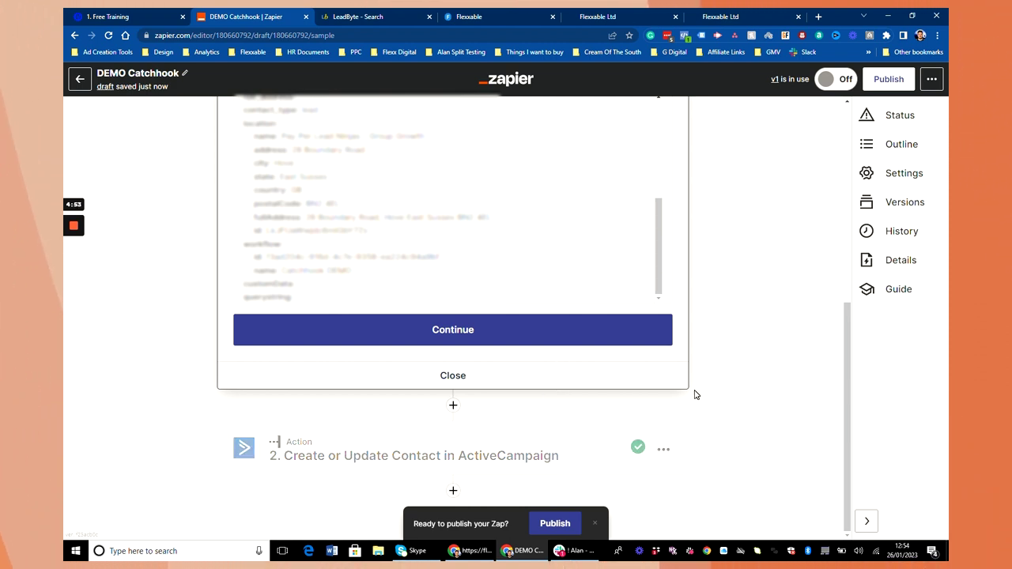
- Leave the DEMO Catchhook editor, open the DEMO WEBHOOK Zap from the DEMO folder and open its Unbounce form submission trigger
{"action": "left_click", "coordinate": [80, 80]}
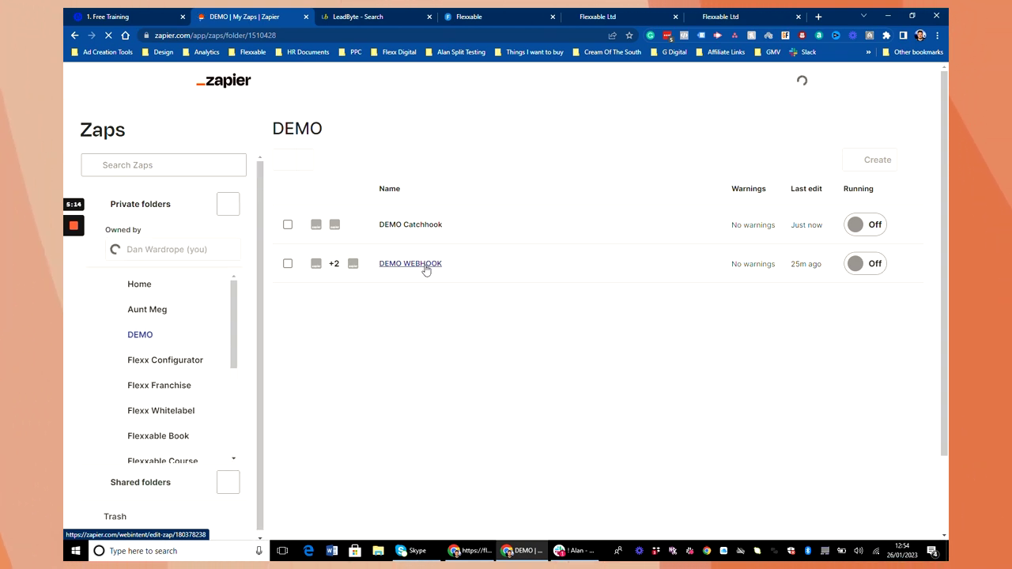
{"action": "left_click", "coordinate": [425, 268]}
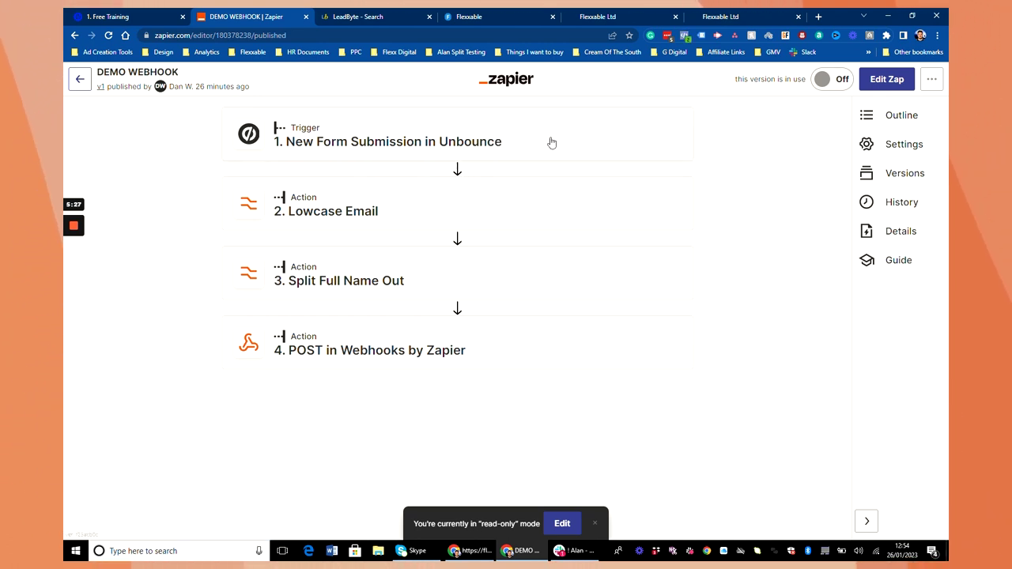
{"action": "left_click", "coordinate": [360, 136]}
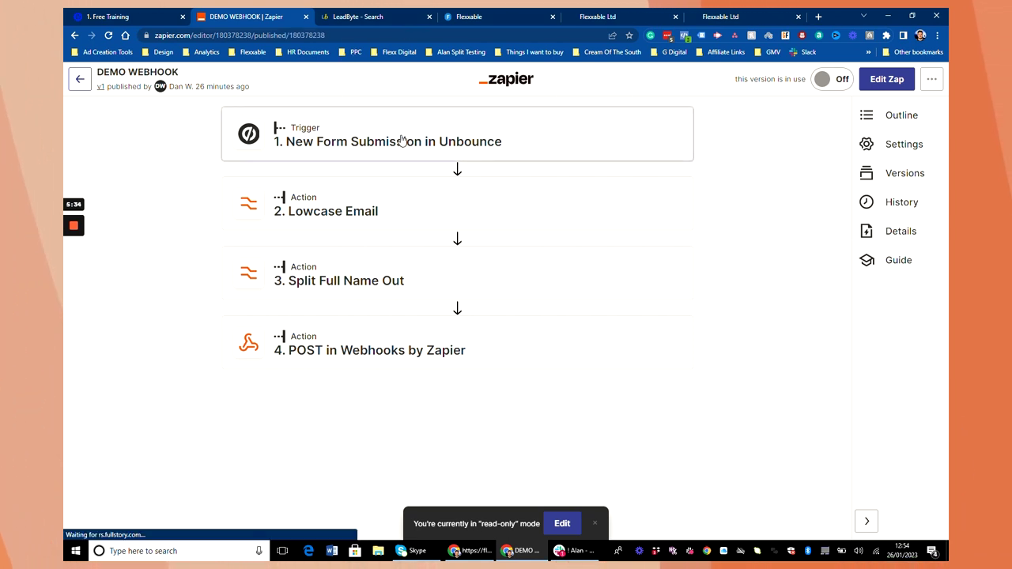
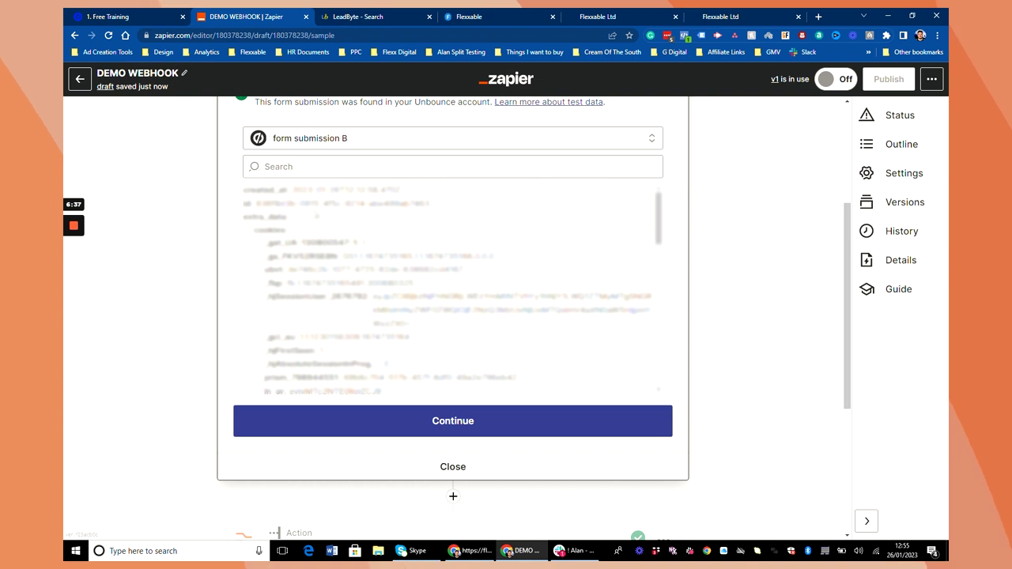
- Review the Unbounce trigger's form submission B, continue to the Lowcase Email action and examine its app and event settings
{"action": "scroll", "coordinate": [749, 219], "scroll_direction": "down", "scroll_amount": 3}
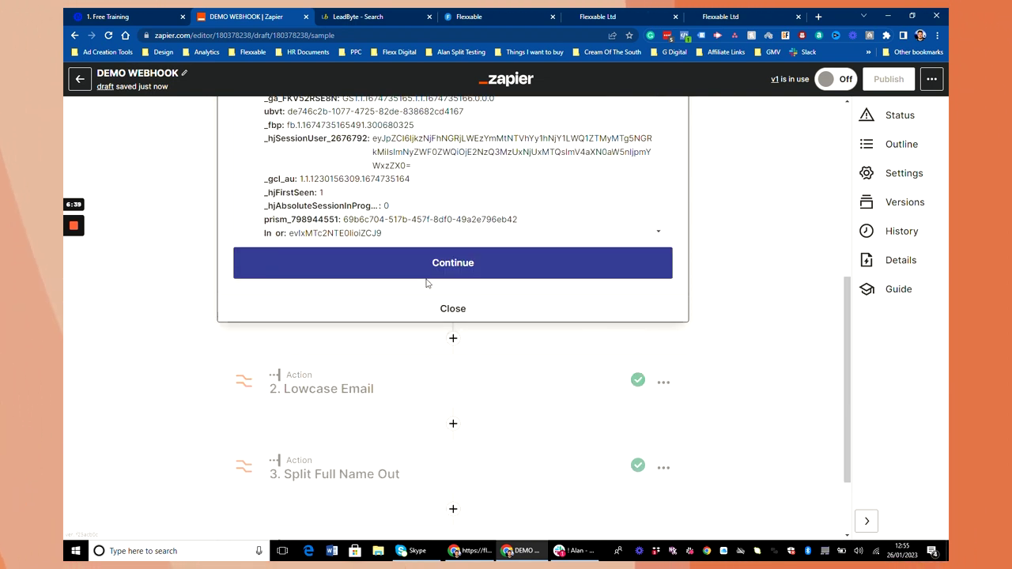
{"action": "left_click", "coordinate": [445, 263]}
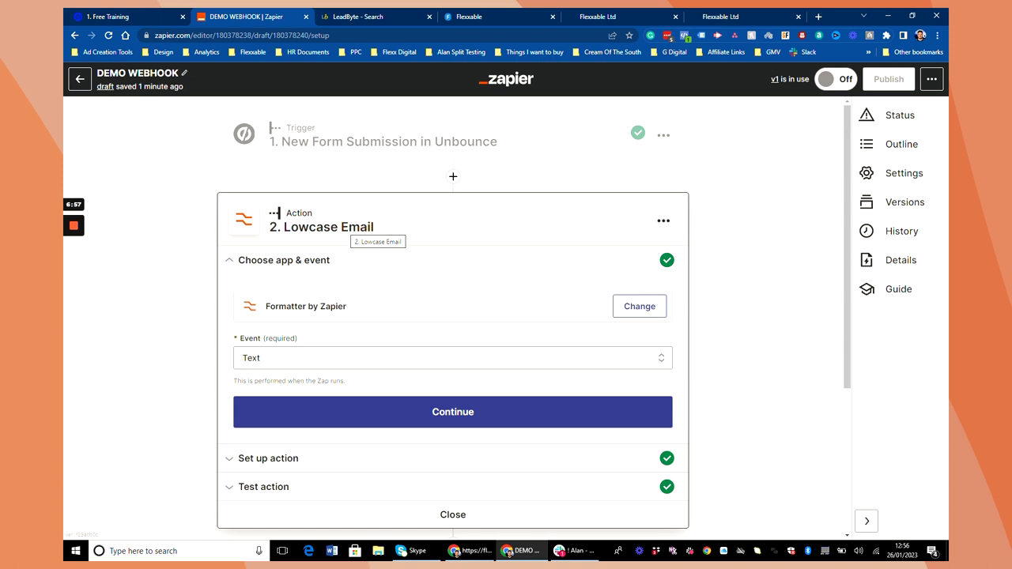
{"action": "key", "text": "Return"}
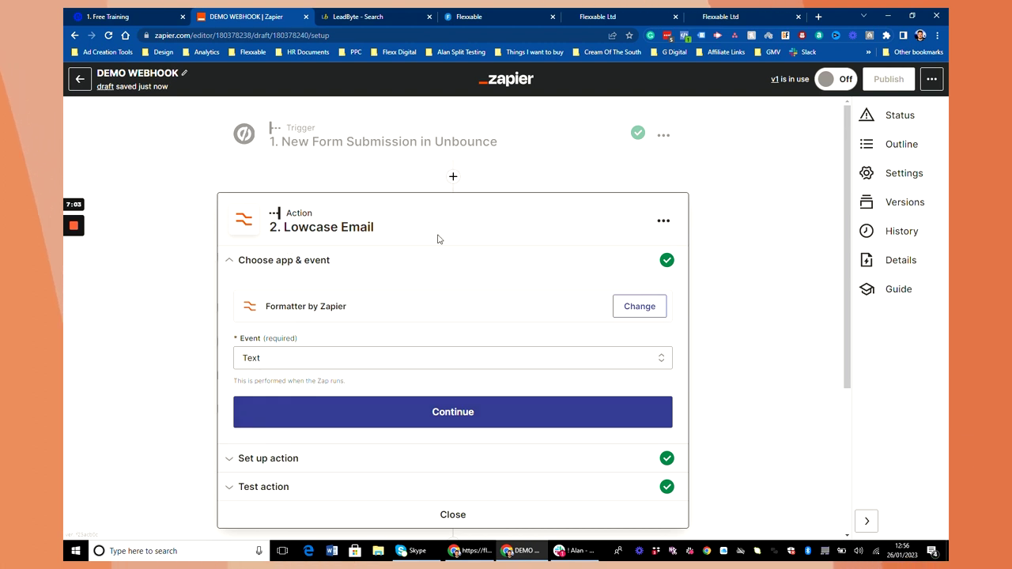
{"action": "scroll", "coordinate": [583, 330], "scroll_direction": "down", "scroll_amount": 3}
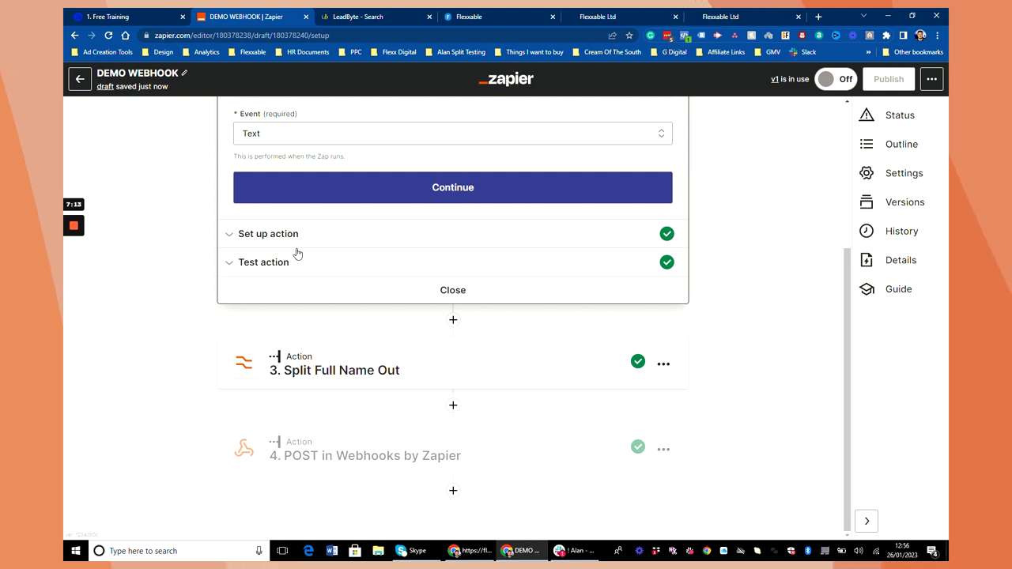
{"action": "scroll", "coordinate": [314, 294], "scroll_direction": "up", "scroll_amount": 3}
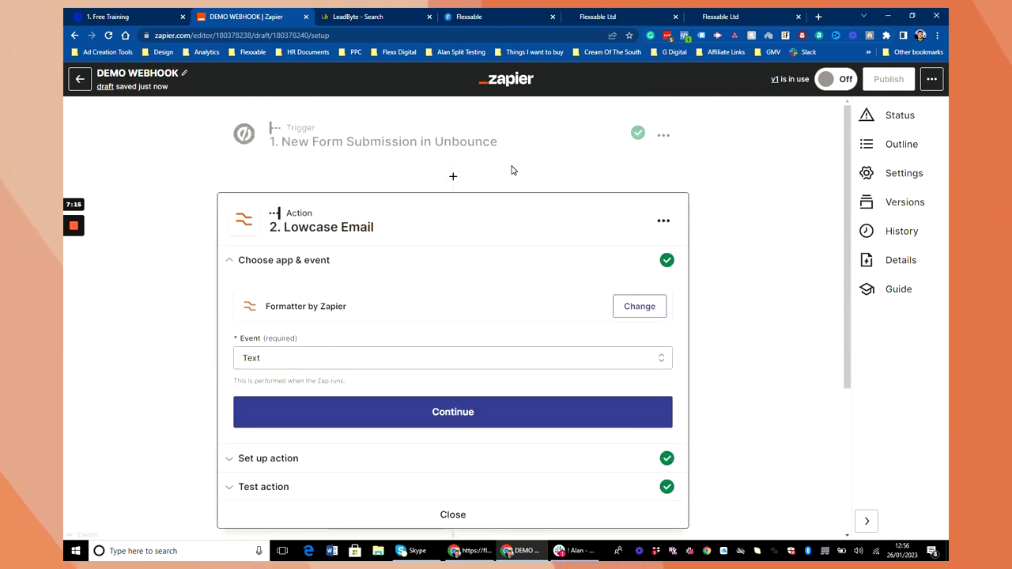
{"action": "scroll", "coordinate": [522, 317], "scroll_direction": "down", "scroll_amount": 3}
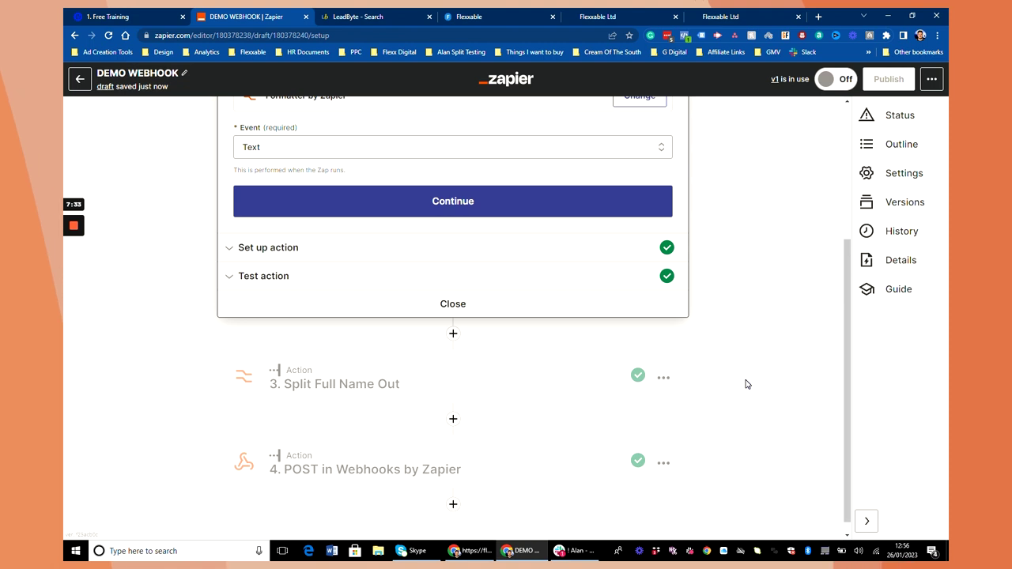
- Open the Split Full Name Out action and examine the available Formatter event types, keeping Text selected
{"action": "left_click", "coordinate": [348, 384]}
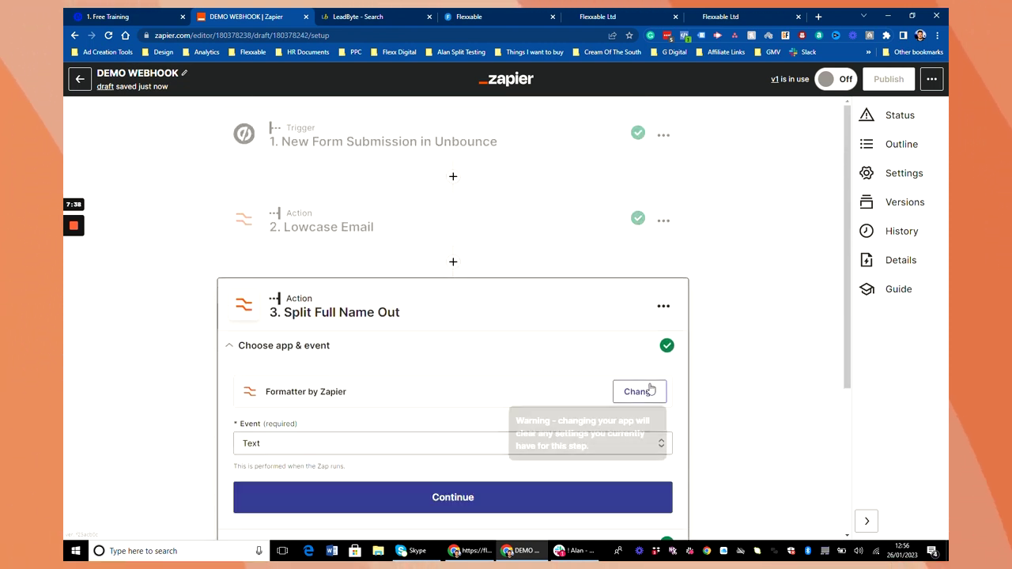
{"action": "scroll", "coordinate": [467, 402], "scroll_direction": "down", "scroll_amount": 1}
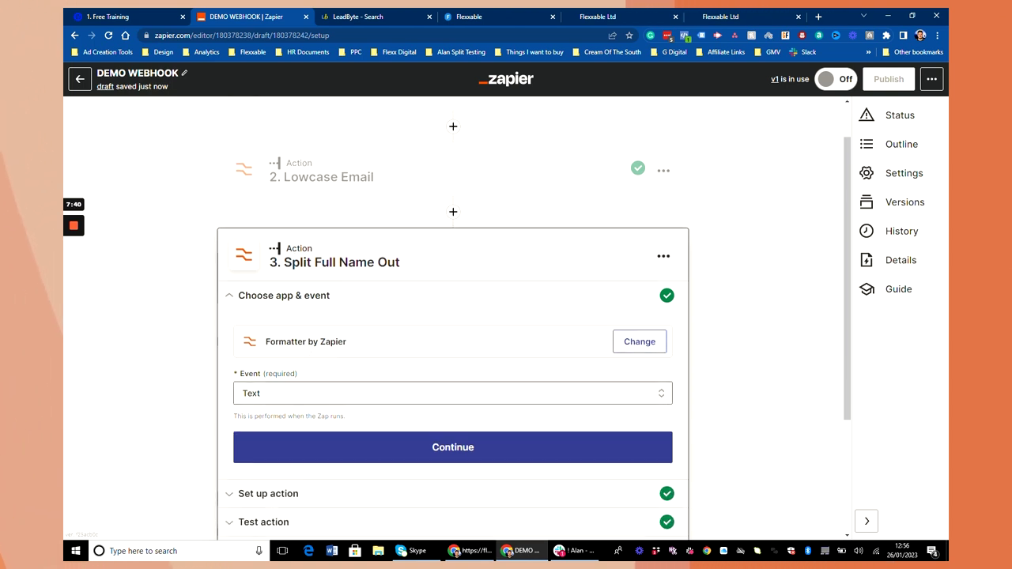
{"action": "left_click", "coordinate": [324, 393]}
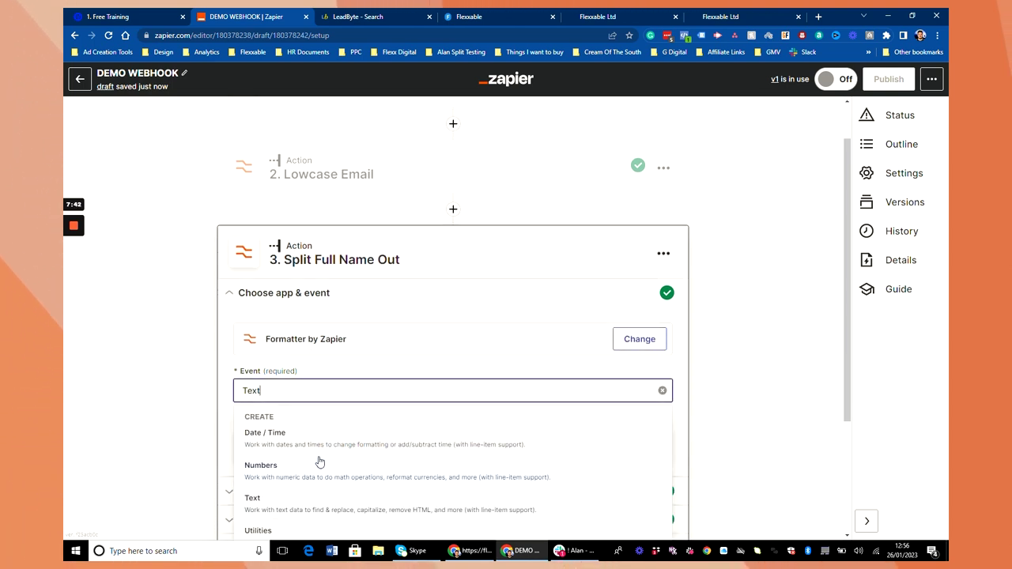
{"action": "scroll", "coordinate": [340, 427], "scroll_direction": "down", "scroll_amount": 2}
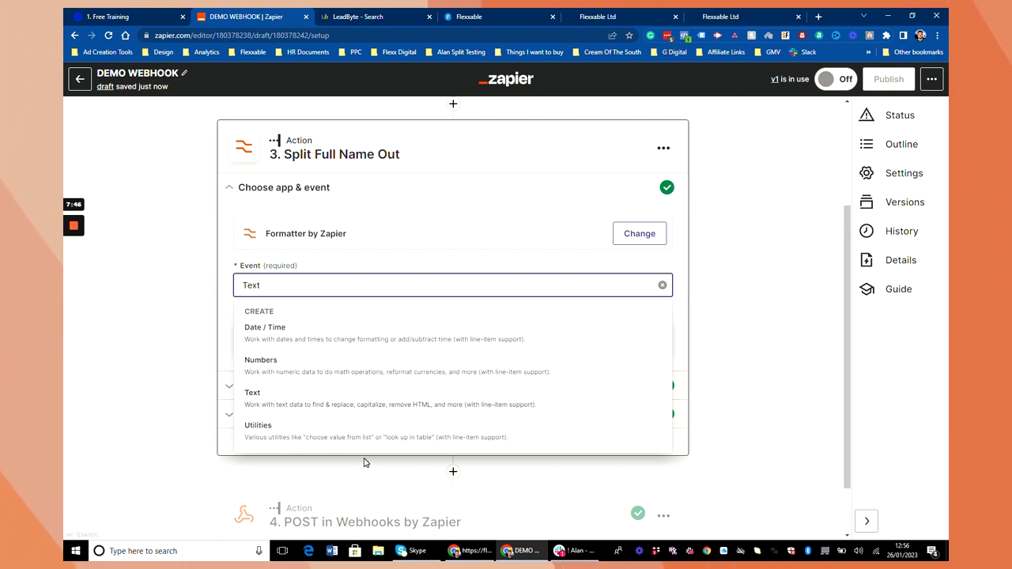
{"action": "left_click", "coordinate": [797, 410]}
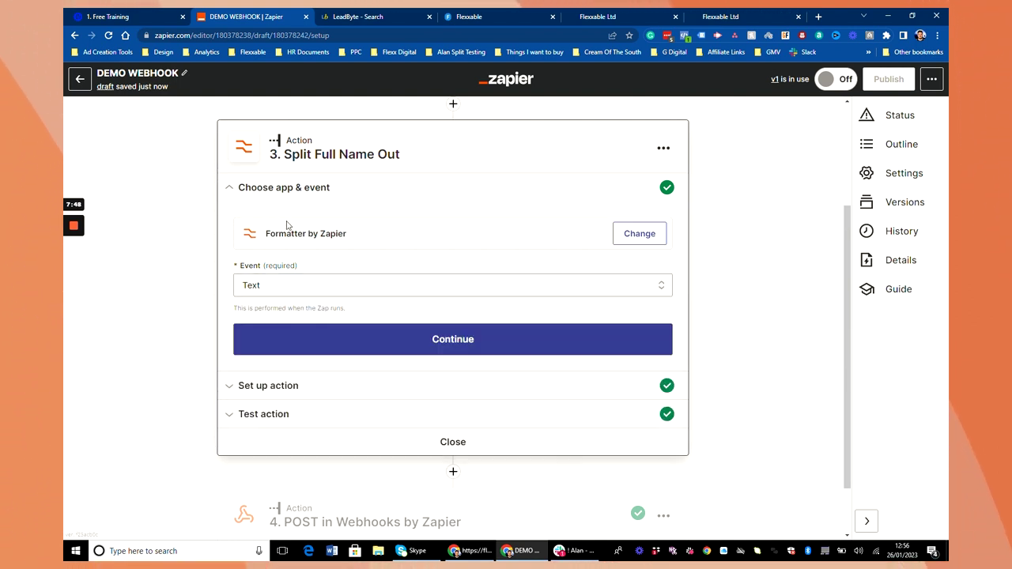
{"action": "scroll", "coordinate": [402, 267], "scroll_direction": "up", "scroll_amount": 2}
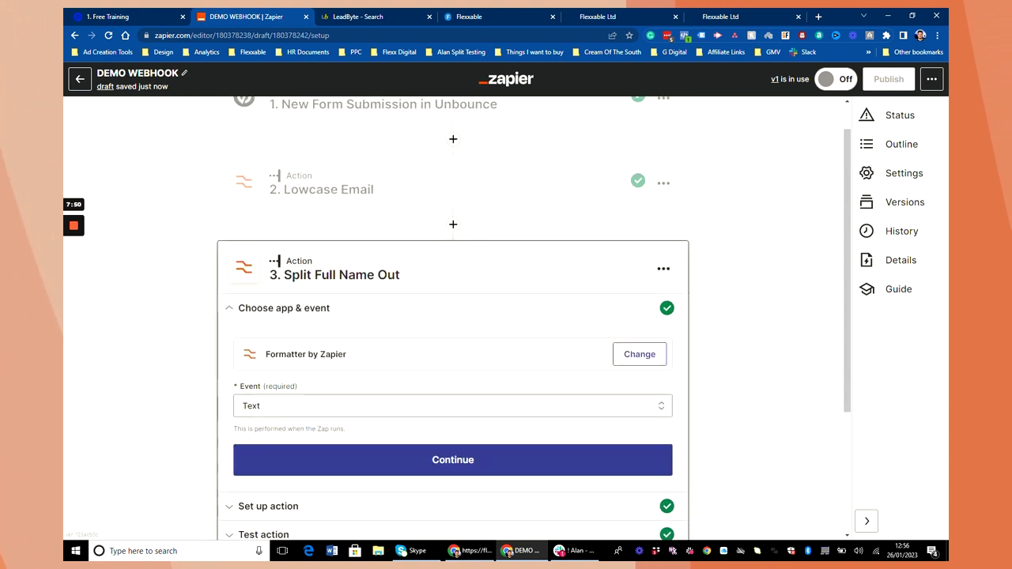
{"action": "scroll", "coordinate": [402, 267], "scroll_direction": "down", "scroll_amount": 3}
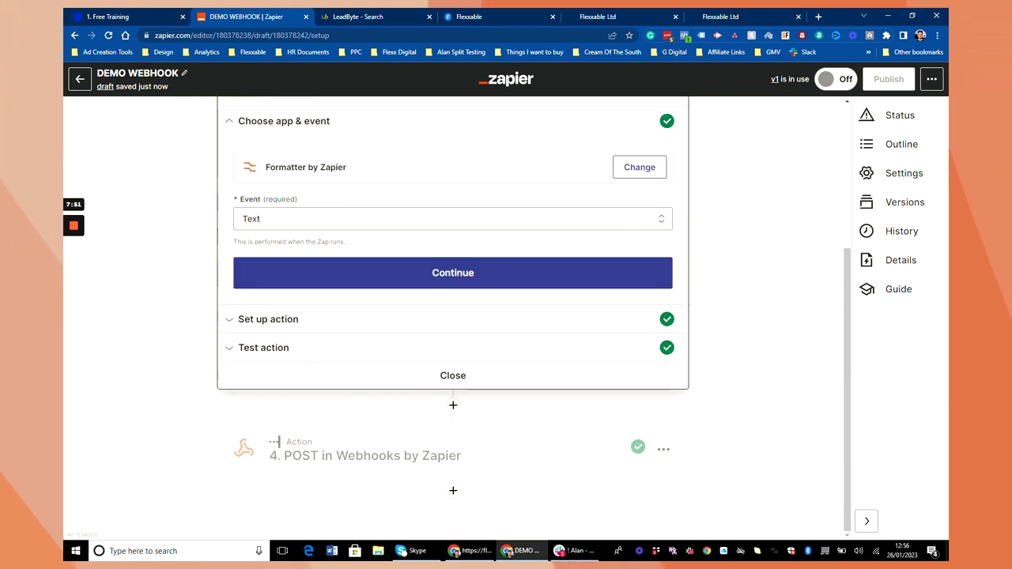
- Open the POST in Webhooks by Zapier action and examine its available event types, keeping POST selected
{"action": "left_click", "coordinate": [400, 462]}
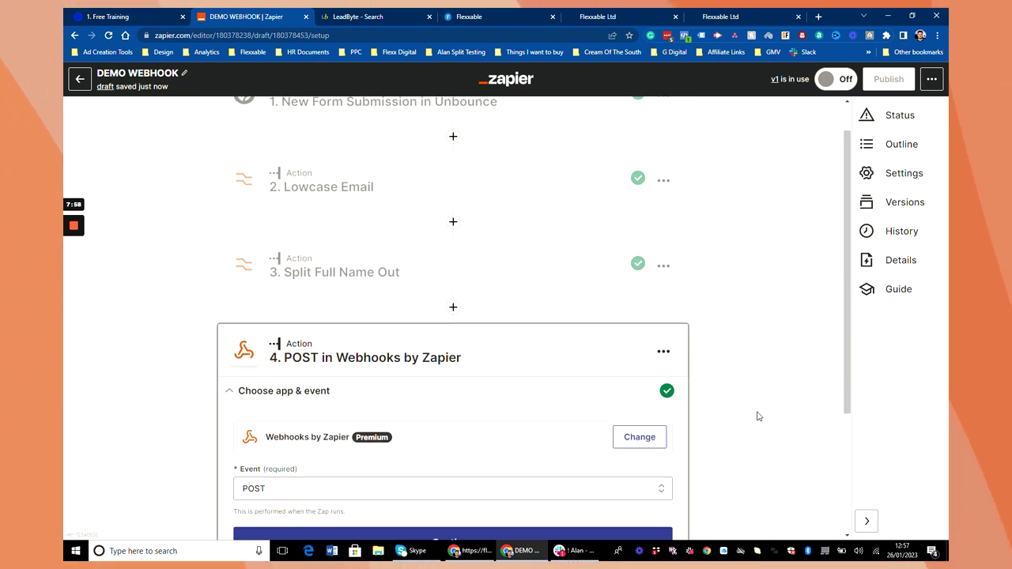
{"action": "scroll", "coordinate": [758, 415], "scroll_direction": "down", "scroll_amount": 2}
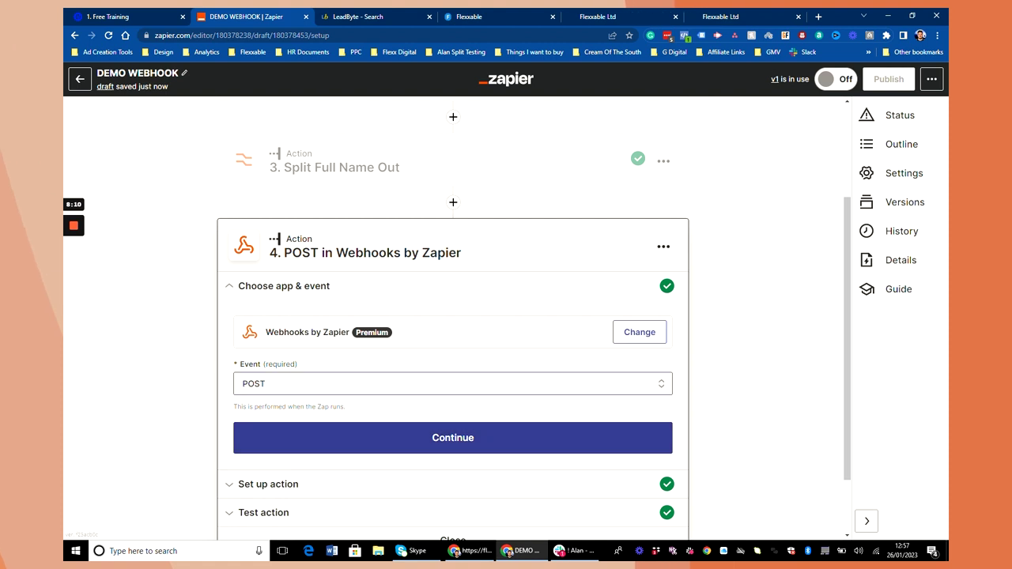
{"action": "left_click", "coordinate": [554, 384]}
{"action": "scroll", "coordinate": [474, 395], "scroll_direction": "down", "scroll_amount": 1}
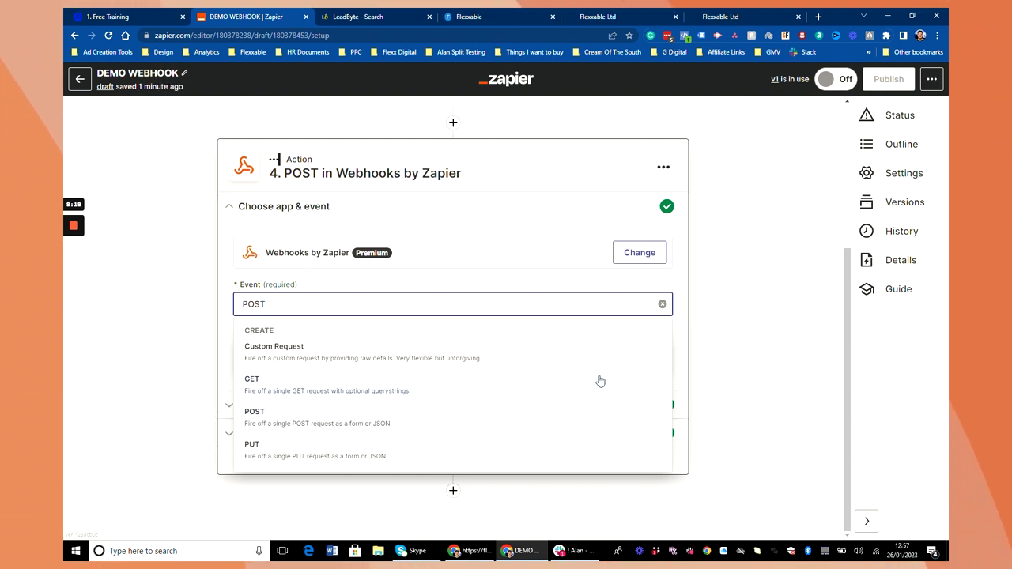
{"action": "left_click", "coordinate": [702, 347]}
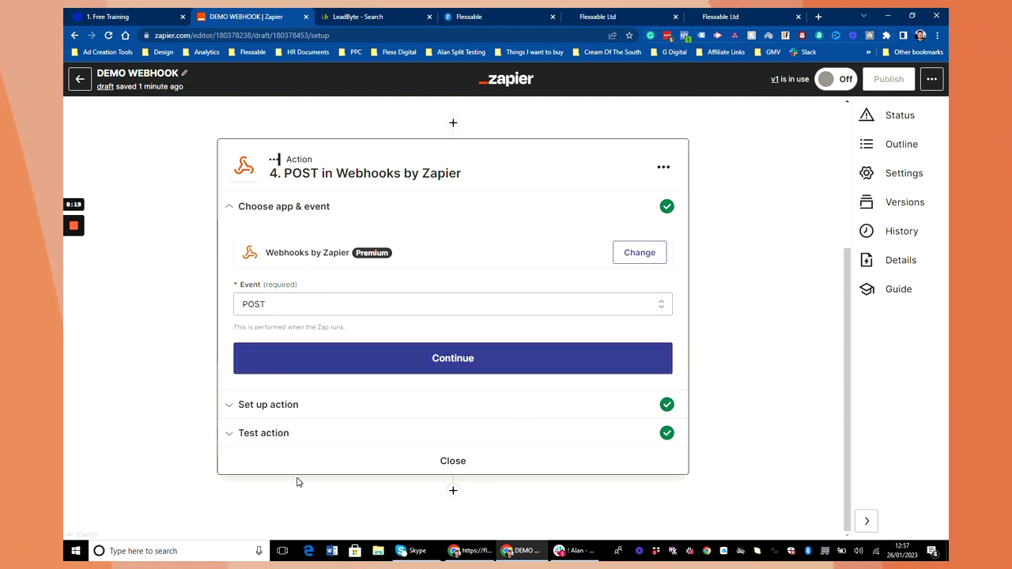
- Continue to the POST action's setup and examine its URL and payload type options, keeping json selected
{"action": "left_click", "coordinate": [388, 357]}
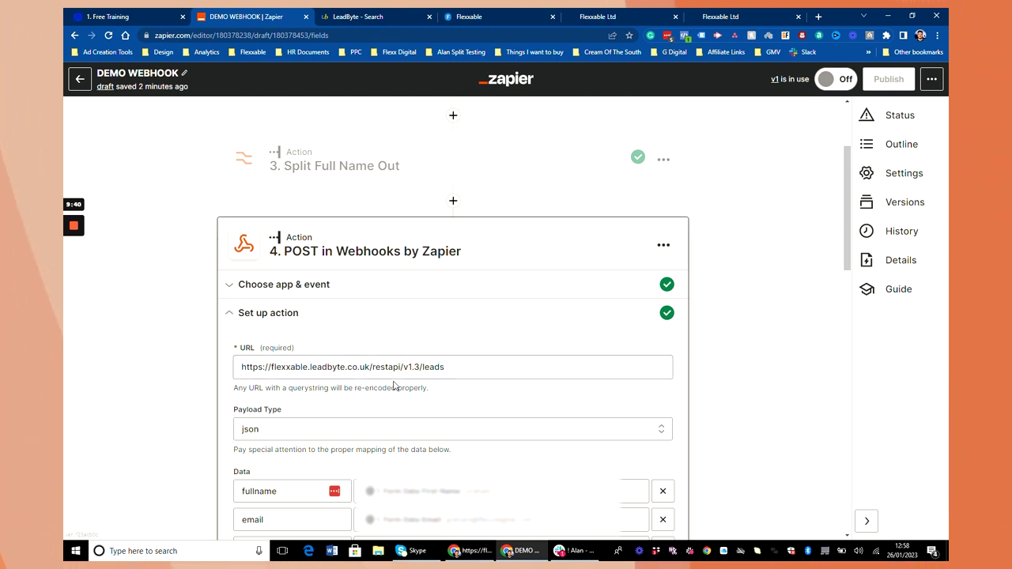
{"action": "scroll", "coordinate": [693, 348], "scroll_direction": "down", "scroll_amount": 2}
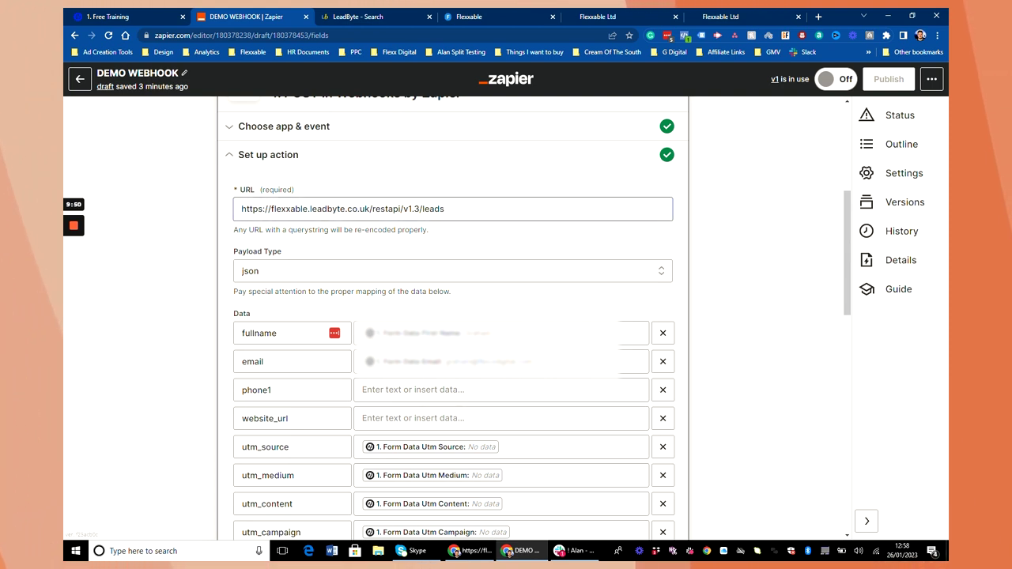
{"action": "left_click", "coordinate": [588, 275]}
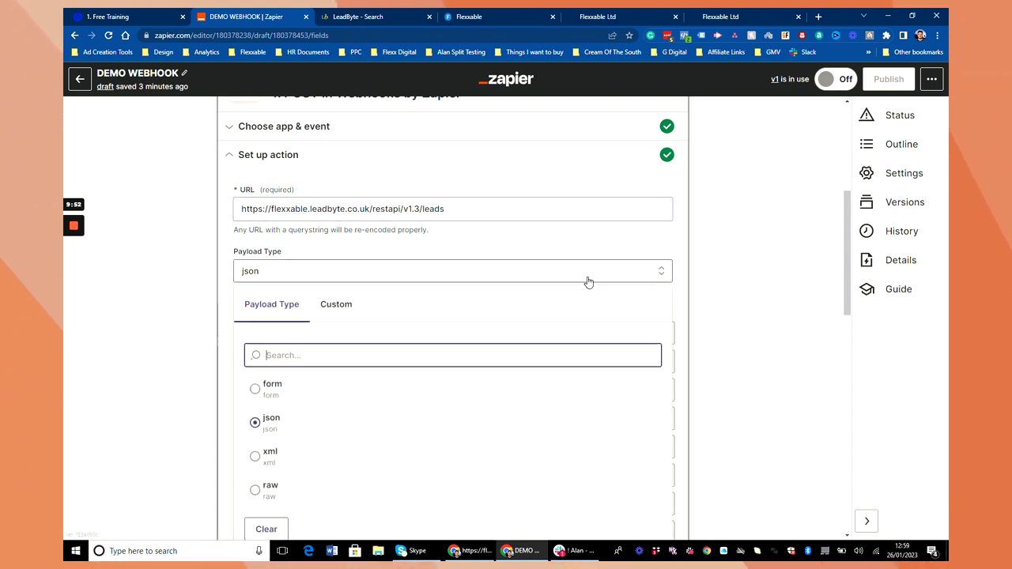
{"action": "scroll", "coordinate": [780, 283], "scroll_direction": "down", "scroll_amount": 2}
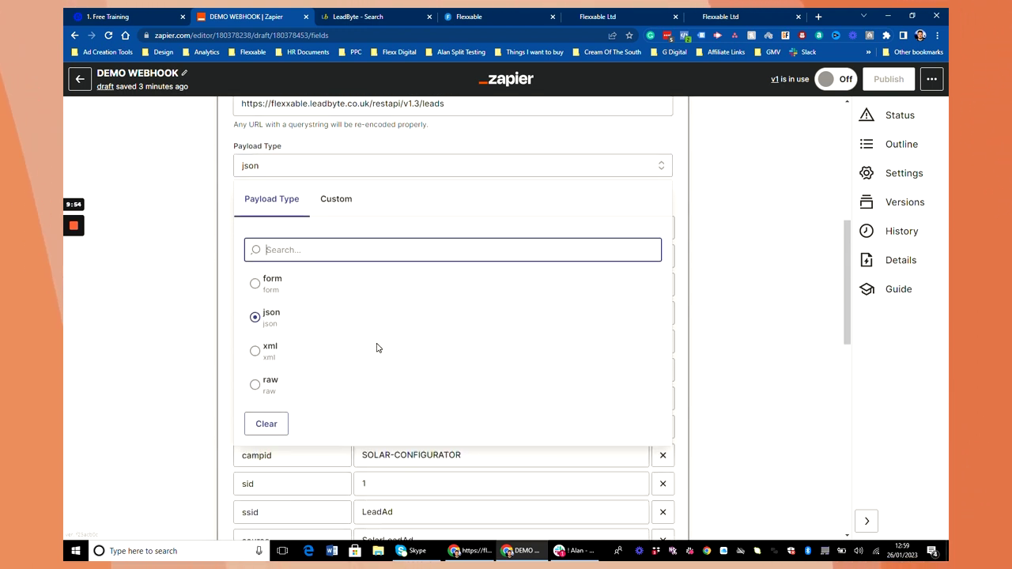
{"action": "left_click", "coordinate": [288, 346]}
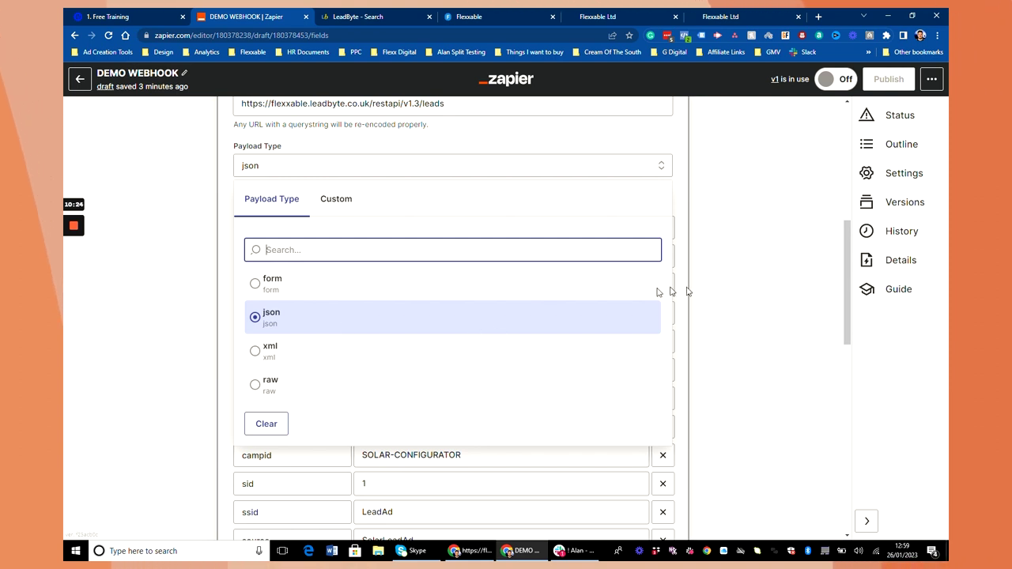
{"action": "key", "text": "Up"}
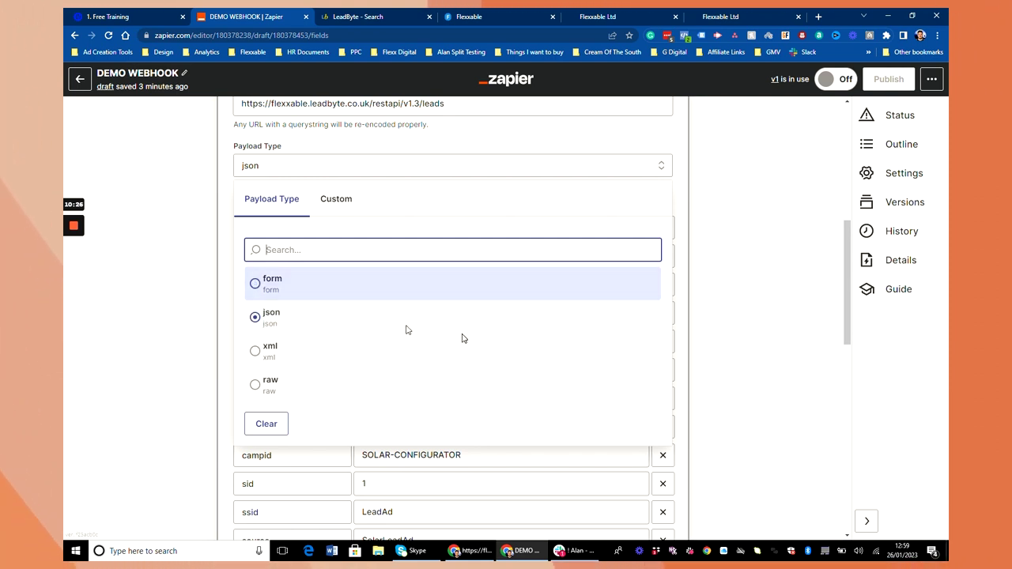
{"action": "left_click", "coordinate": [715, 292]}
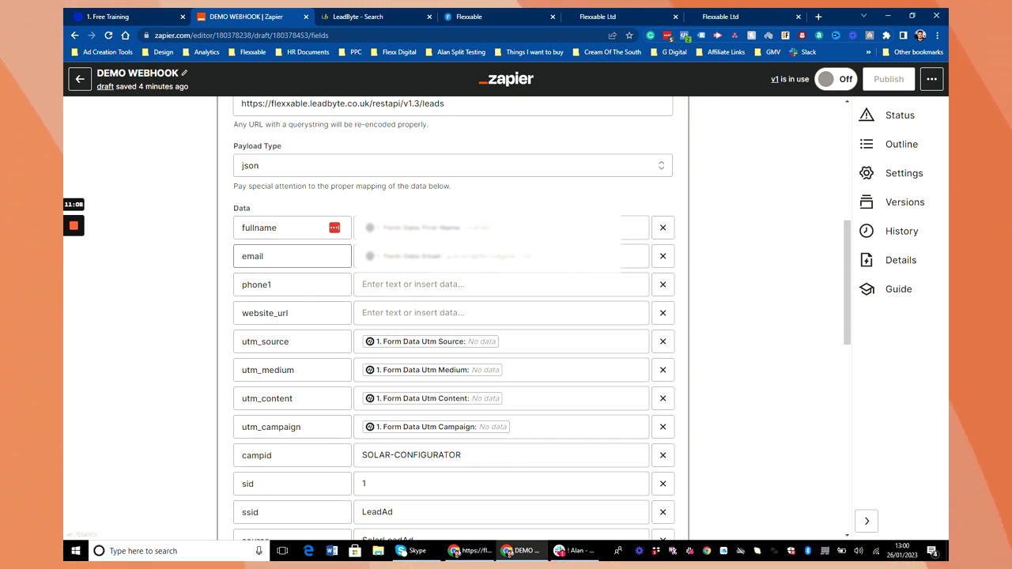
- Review the POST action's data field mappings from fullname through platform
{"action": "scroll", "coordinate": [283, 299], "scroll_direction": "up", "scroll_amount": 1}
{"action": "scroll", "coordinate": [283, 299], "scroll_direction": "down", "scroll_amount": 3}
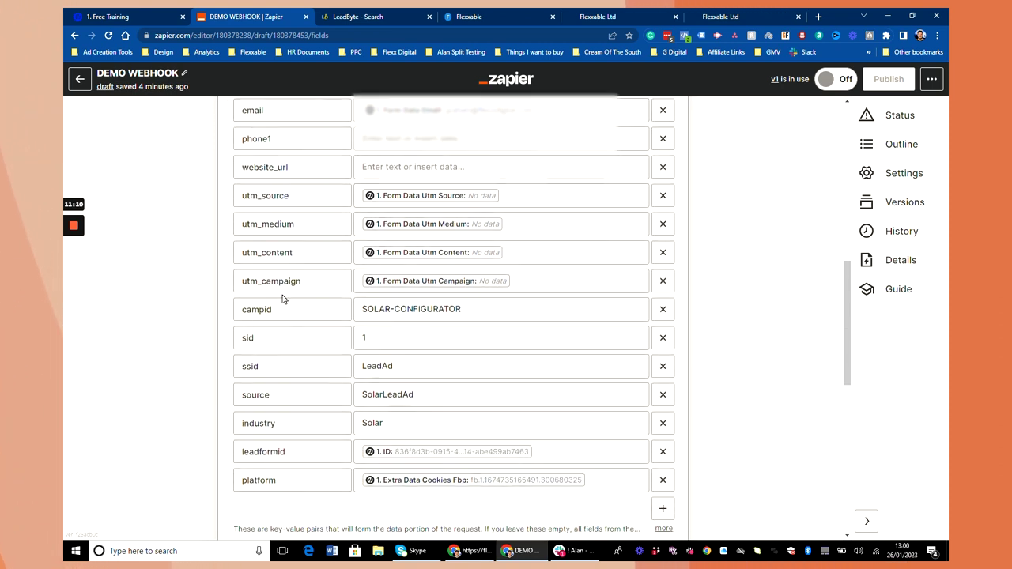
{"action": "scroll", "coordinate": [284, 308], "scroll_direction": "down", "scroll_amount": 1}
{"action": "scroll", "coordinate": [292, 212], "scroll_direction": "up", "scroll_amount": 4}
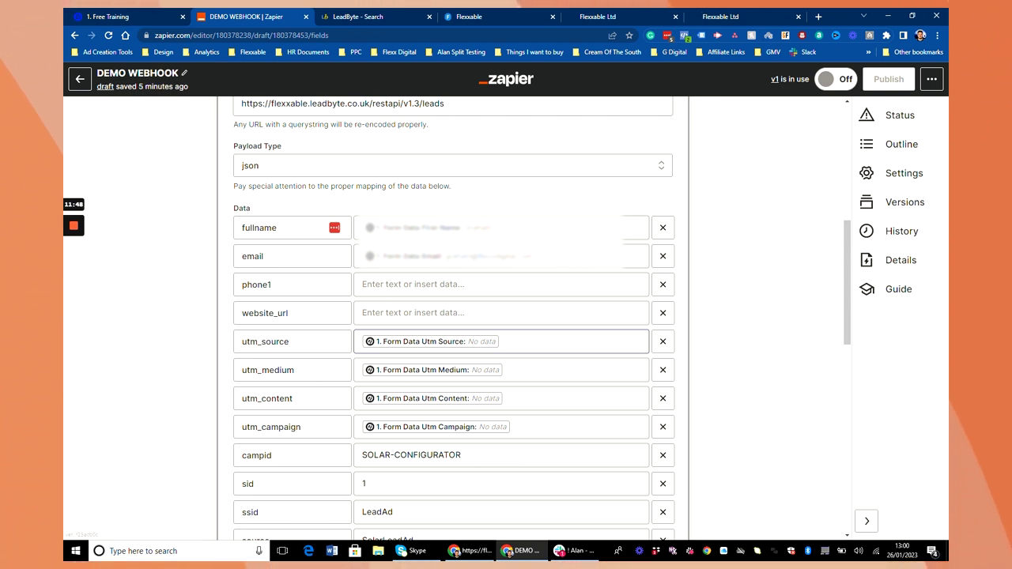
- Insert a second Form Data First Name value into the fullname mapping and remove it again
{"action": "left_click", "coordinate": [496, 228]}
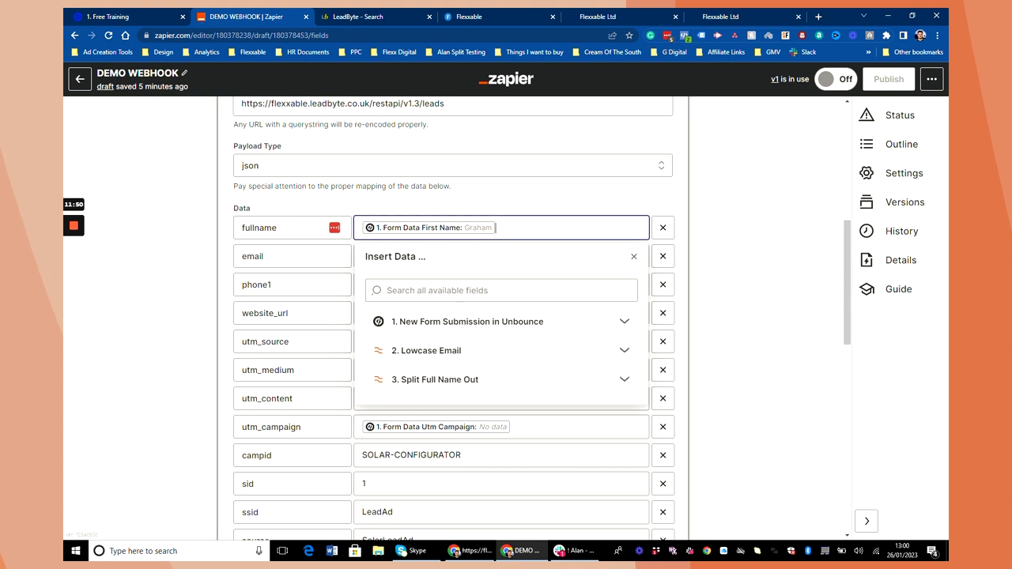
{"action": "left_click", "coordinate": [515, 322]}
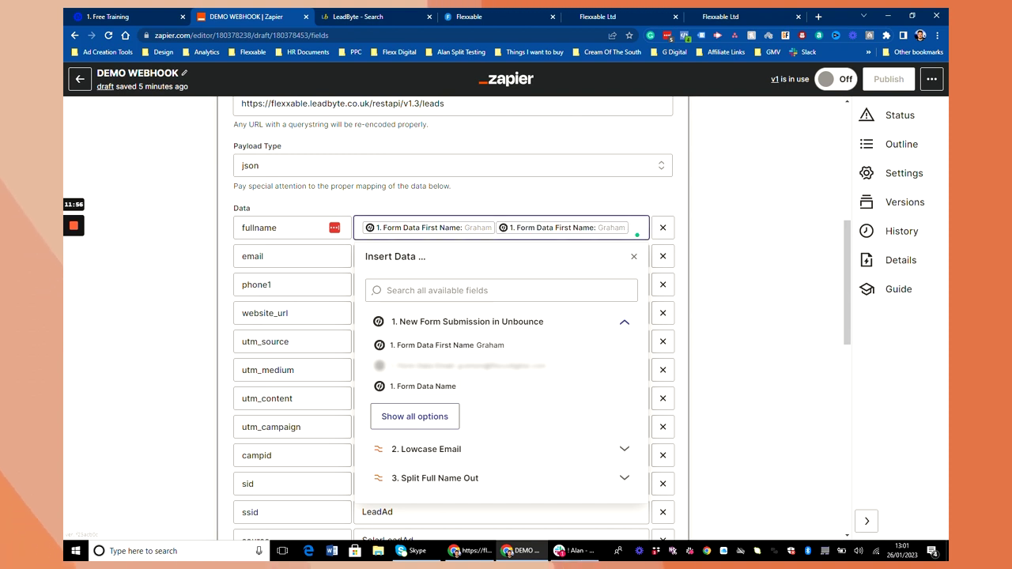
{"action": "key", "text": "BackSpace"}
{"action": "left_click", "coordinate": [719, 226]}
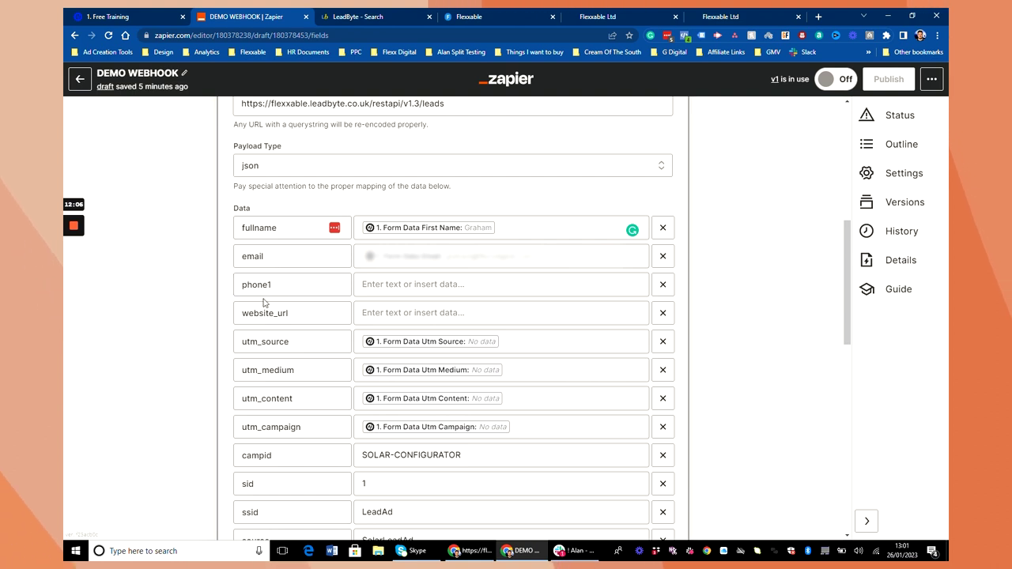
- Remove the empty phone1 and website_url fields from the POST action's data mappings
{"action": "left_click", "coordinate": [663, 291]}
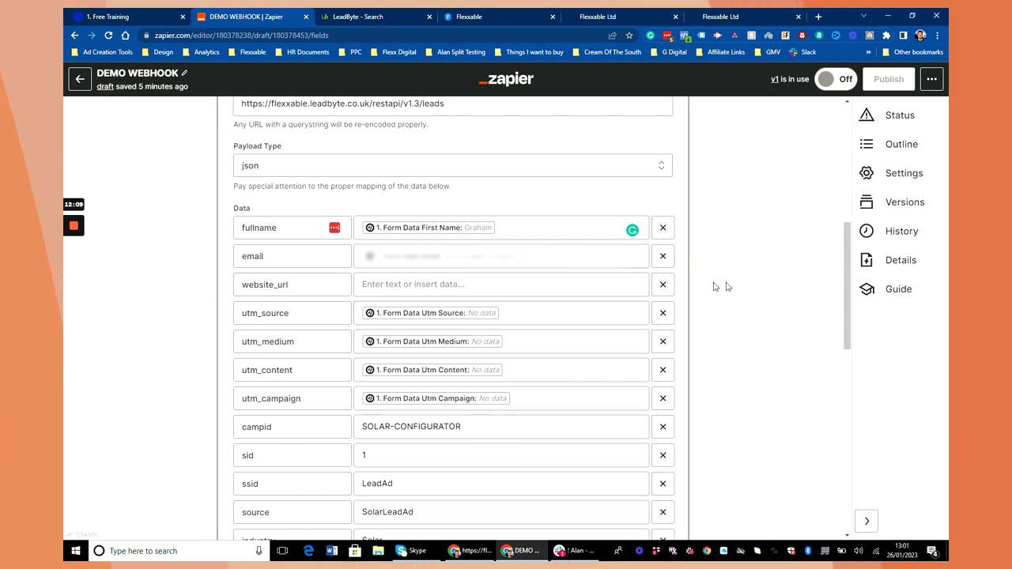
{"action": "left_click", "coordinate": [664, 287]}
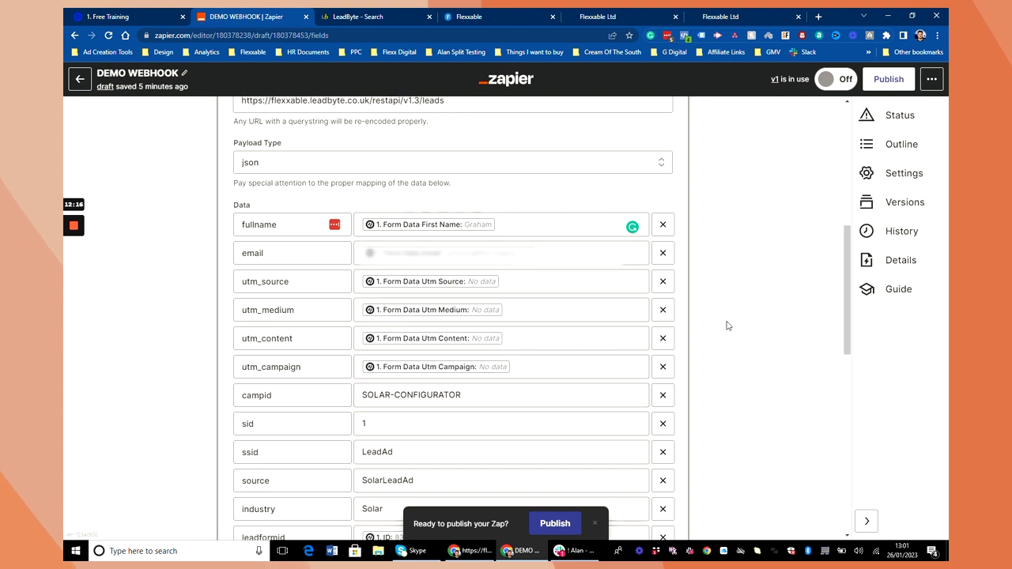
- Review the POST action's remaining data mappings, the array, file, unflatten and basic auth options, and the x_key header
{"action": "scroll", "coordinate": [728, 323], "scroll_direction": "down", "scroll_amount": 1}
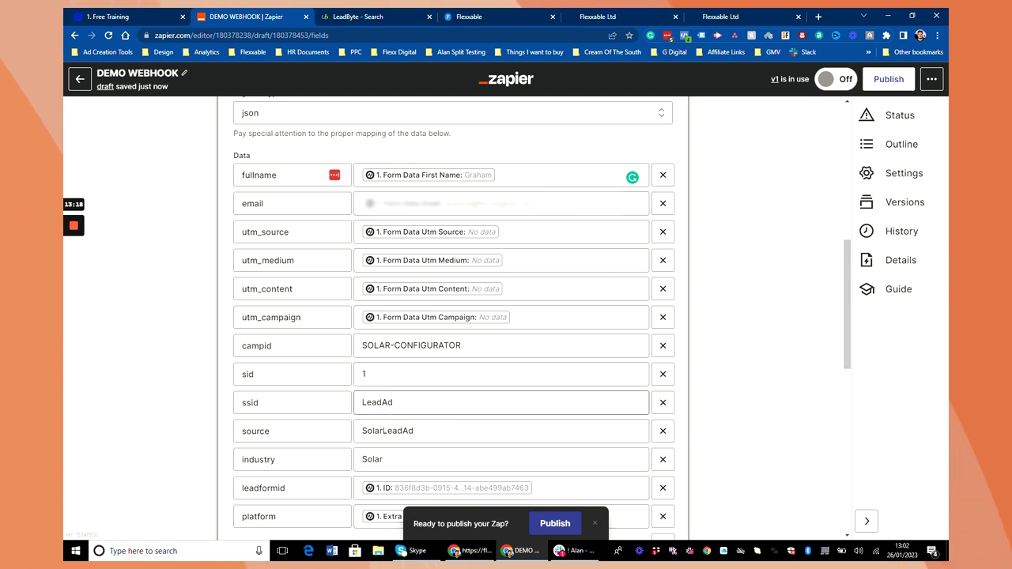
{"action": "scroll", "coordinate": [453, 316], "scroll_direction": "down", "scroll_amount": 2}
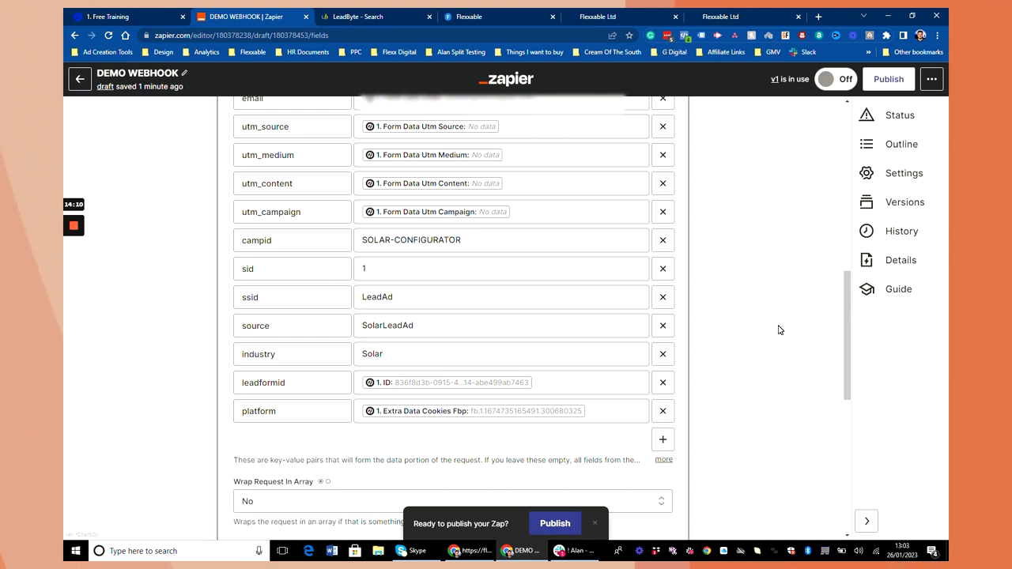
{"action": "scroll", "coordinate": [778, 329], "scroll_direction": "up", "scroll_amount": 4}
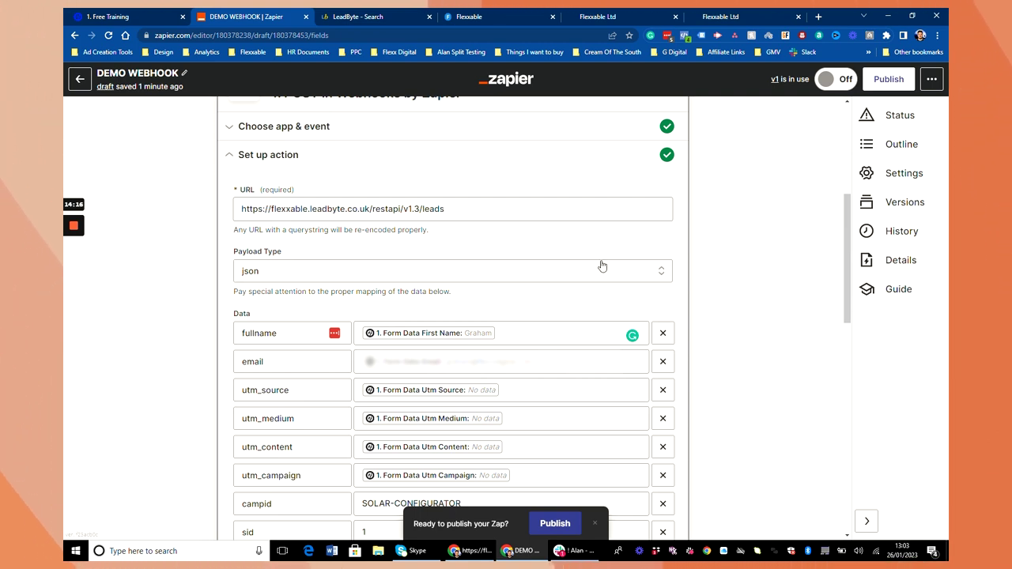
{"action": "scroll", "coordinate": [564, 287], "scroll_direction": "down", "scroll_amount": 4}
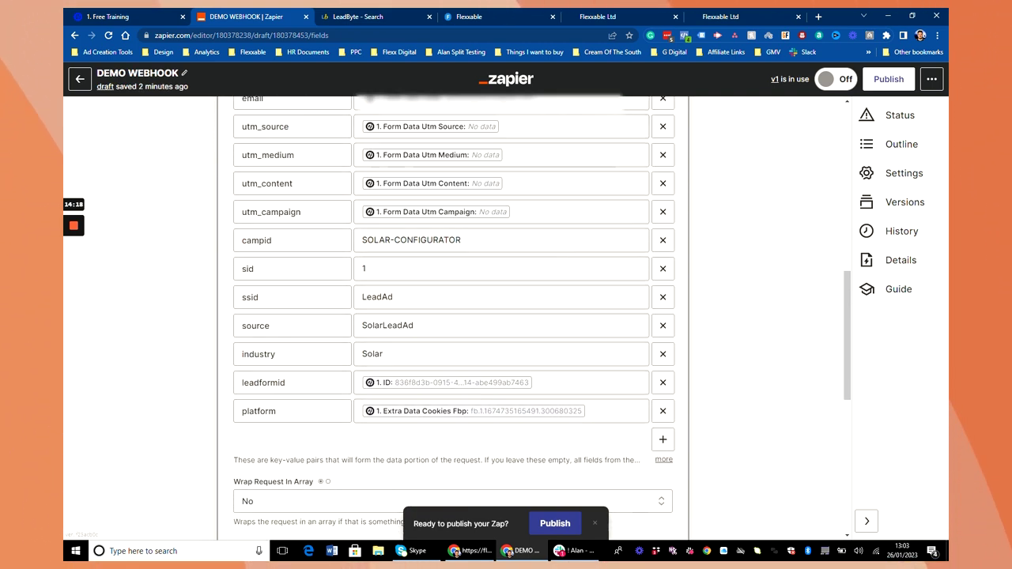
{"action": "scroll", "coordinate": [764, 282], "scroll_direction": "down", "scroll_amount": 2}
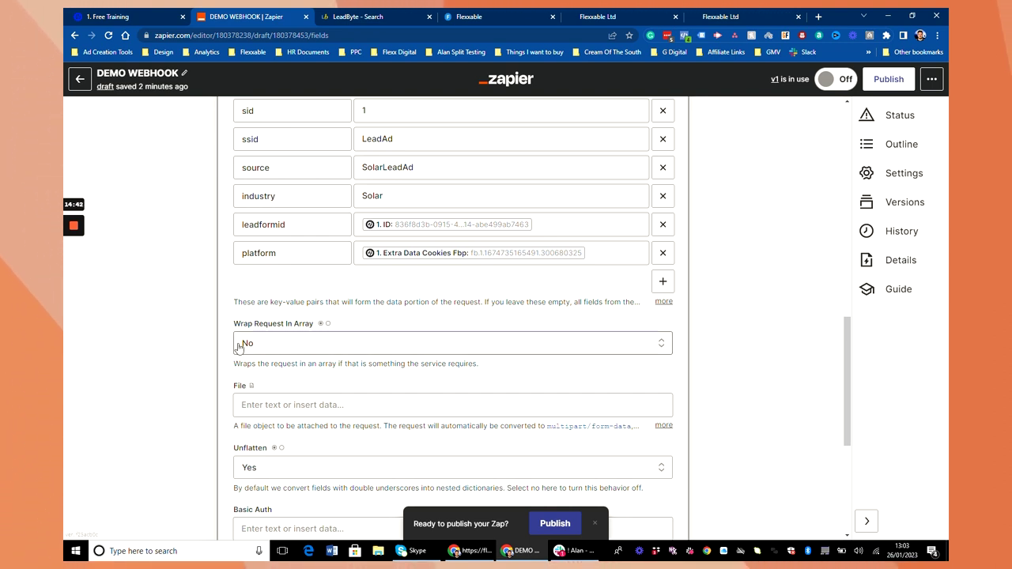
{"action": "scroll", "coordinate": [285, 347], "scroll_direction": "down", "scroll_amount": 2}
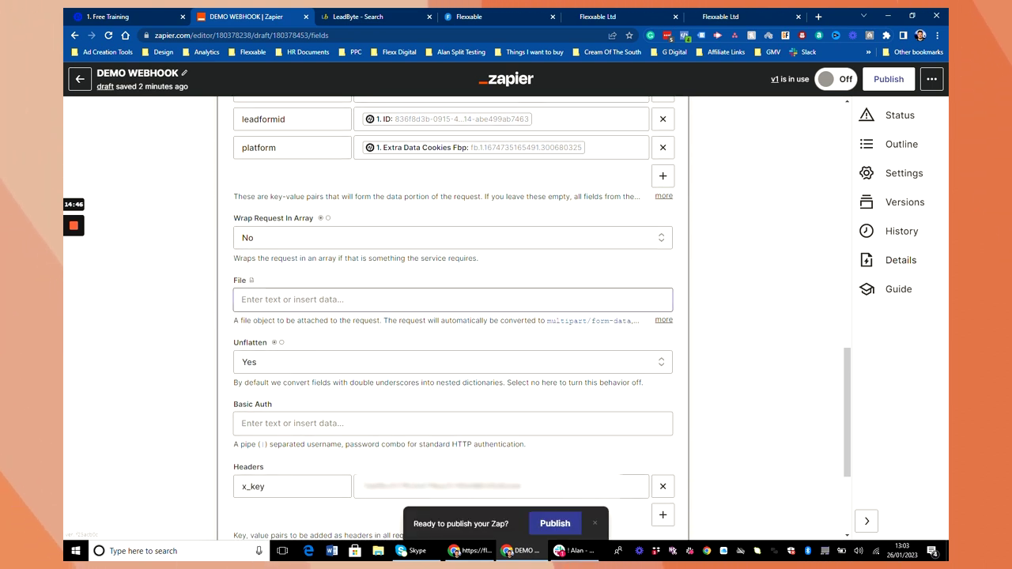
{"action": "scroll", "coordinate": [237, 312], "scroll_direction": "down", "scroll_amount": 1}
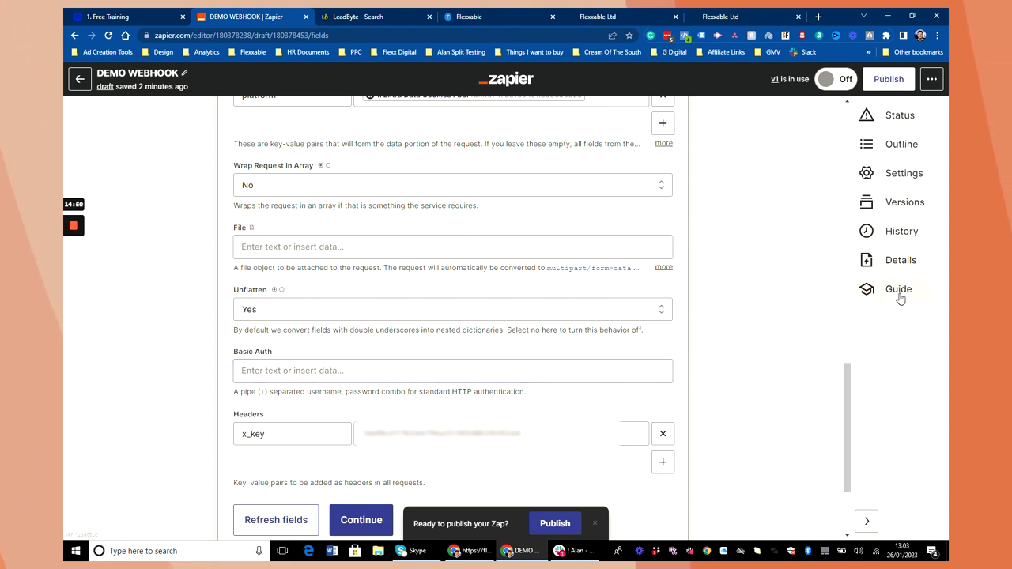
{"action": "scroll", "coordinate": [732, 326], "scroll_direction": "down", "scroll_amount": 2}
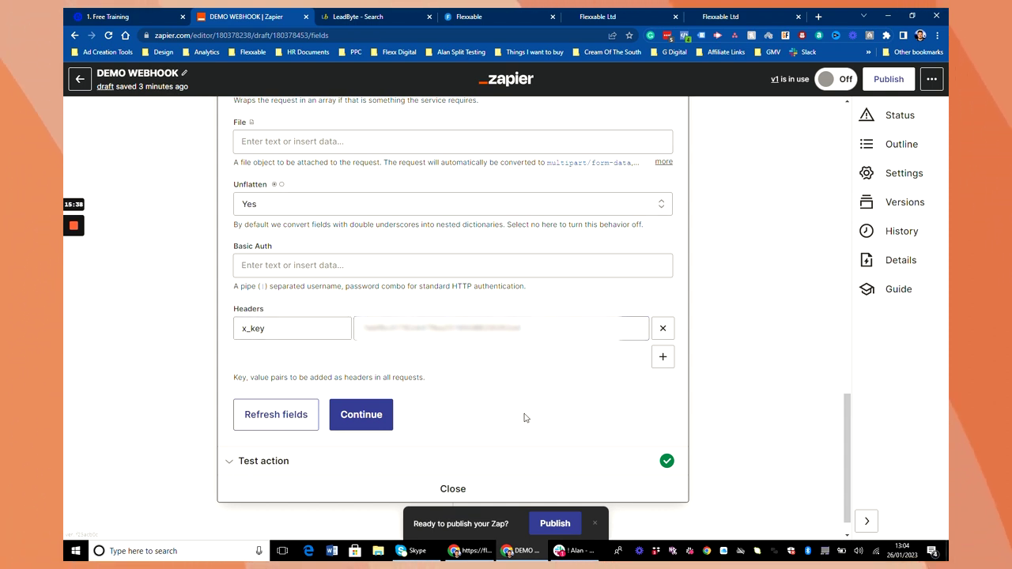
{"action": "left_click", "coordinate": [246, 338]}
{"action": "scroll", "coordinate": [484, 316], "scroll_direction": "up", "scroll_amount": 7}
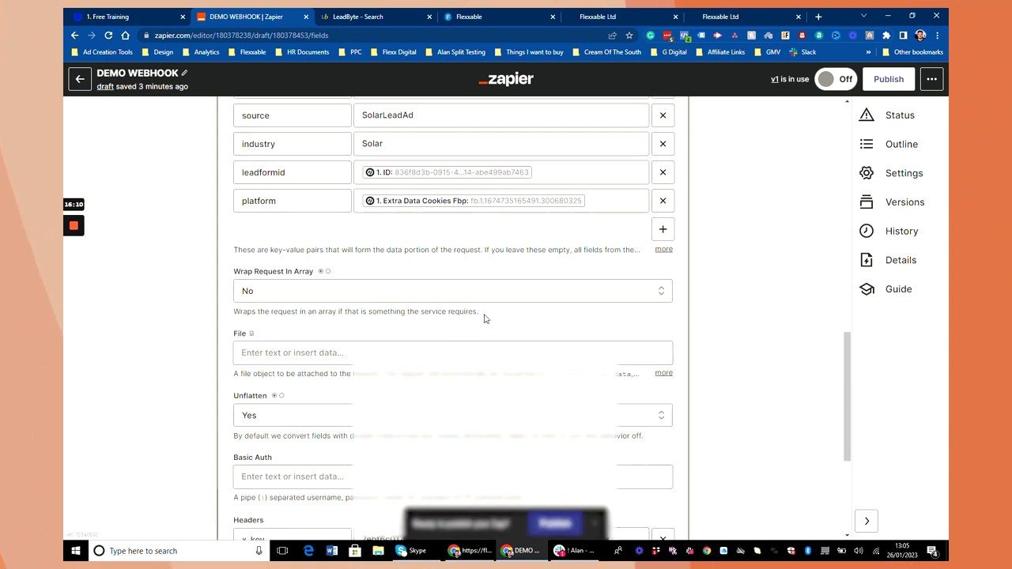
{"action": "scroll", "coordinate": [483, 316], "scroll_direction": "down", "scroll_amount": 5}
{"action": "scroll", "coordinate": [281, 334], "scroll_direction": "down", "scroll_amount": 3}
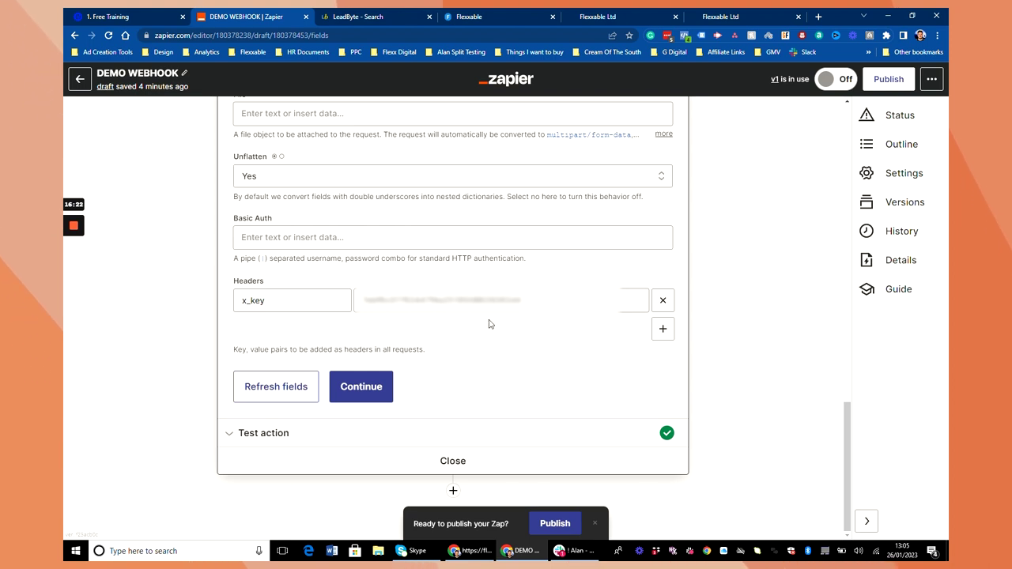
- Continue to the POST action's test section, send a test request and check the response
{"action": "left_click", "coordinate": [360, 394]}
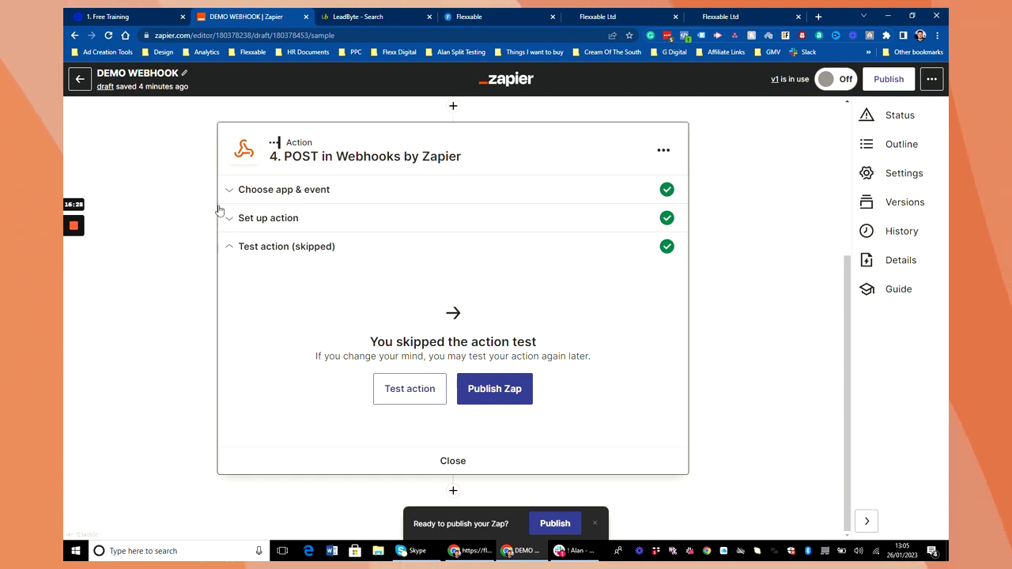
{"action": "scroll", "coordinate": [282, 276], "scroll_direction": "up", "scroll_amount": 3}
{"action": "scroll", "coordinate": [289, 271], "scroll_direction": "down", "scroll_amount": 3}
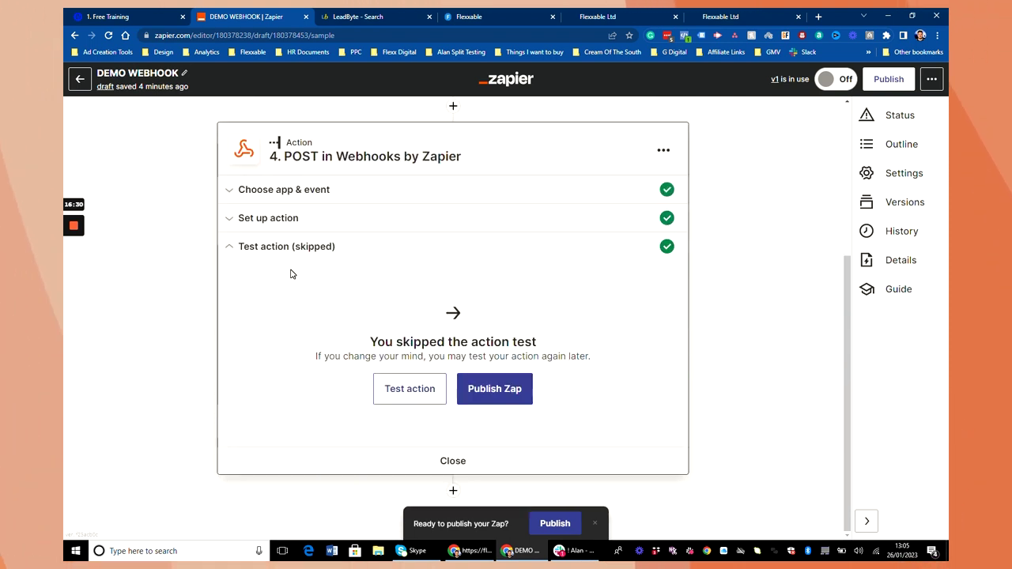
{"action": "scroll", "coordinate": [289, 271], "scroll_direction": "up", "scroll_amount": 3}
{"action": "scroll", "coordinate": [290, 271], "scroll_direction": "down", "scroll_amount": 3}
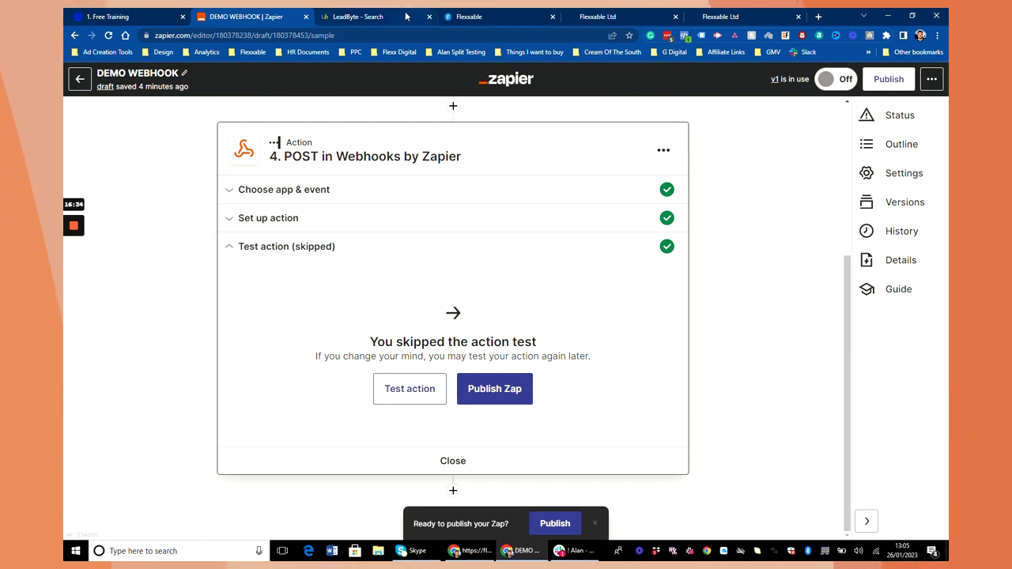
{"action": "scroll", "coordinate": [366, 229], "scroll_direction": "up", "scroll_amount": 3}
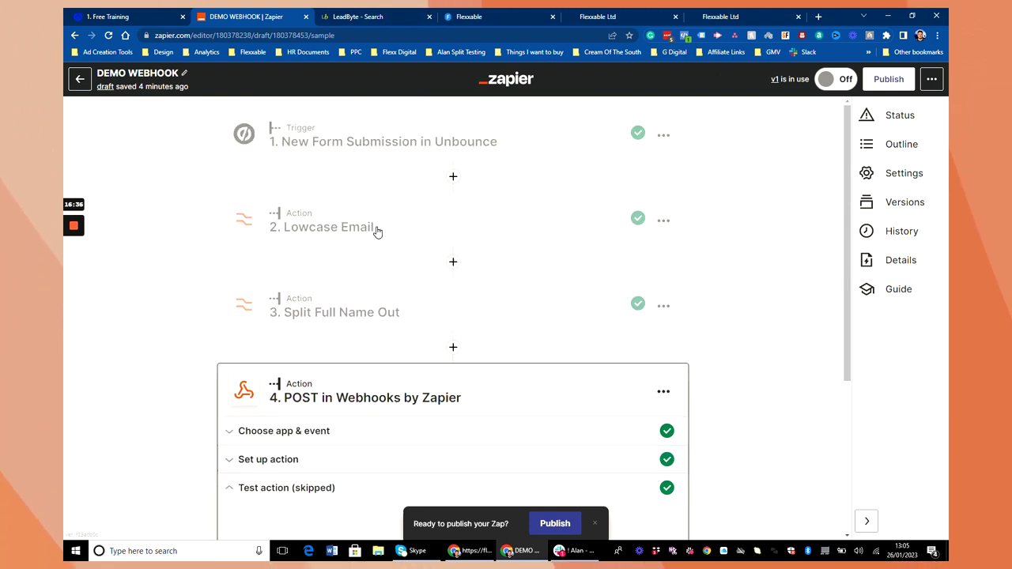
{"action": "scroll", "coordinate": [804, 261], "scroll_direction": "down", "scroll_amount": 3}
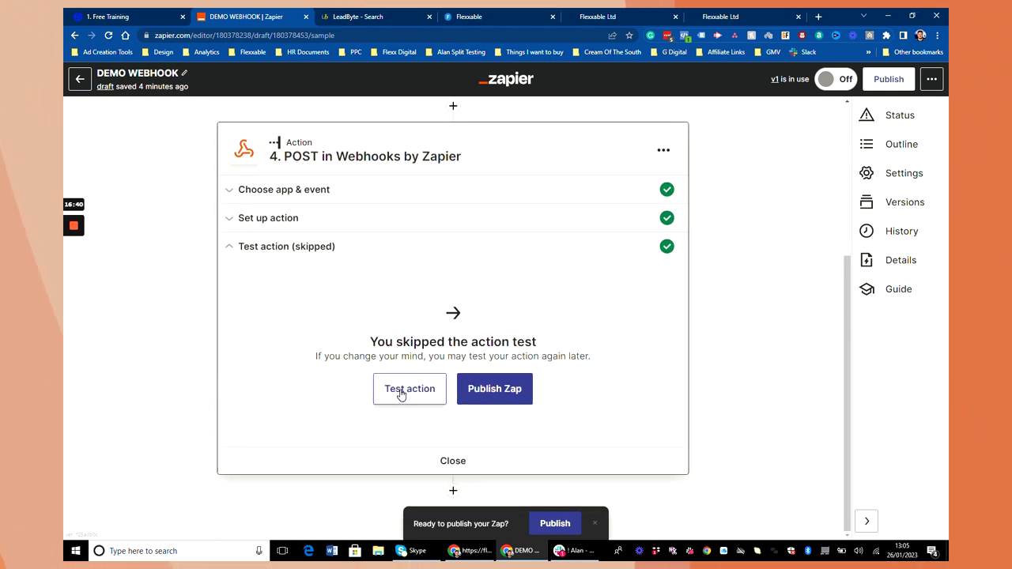
{"action": "left_click", "coordinate": [409, 388]}
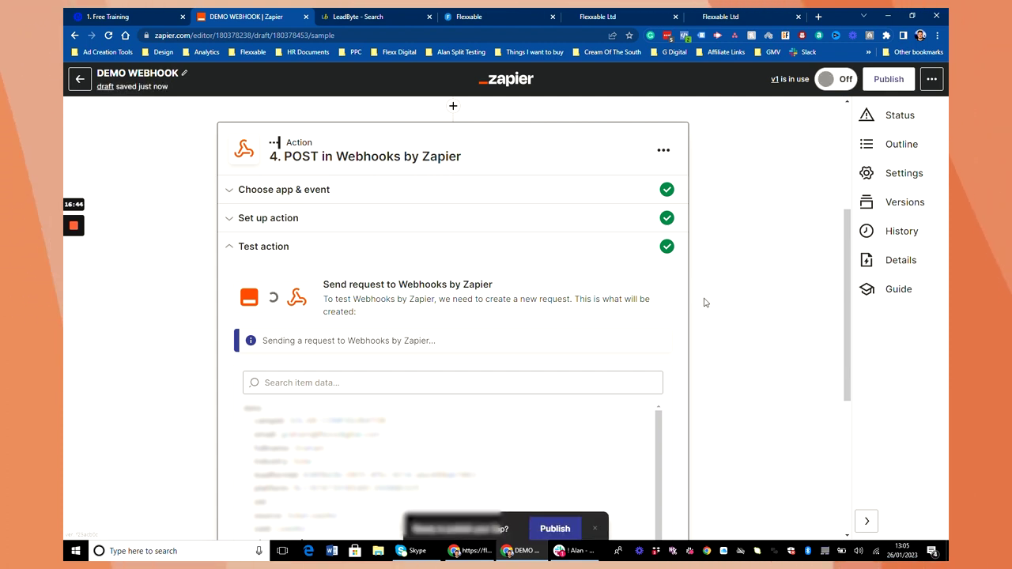
{"action": "scroll", "coordinate": [716, 326], "scroll_direction": "up", "scroll_amount": 3}
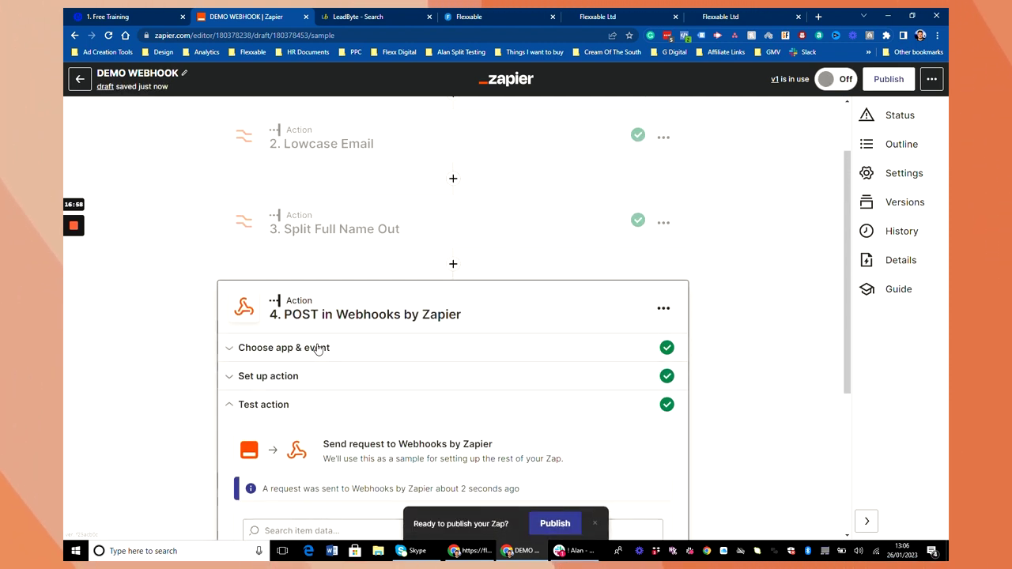
{"action": "scroll", "coordinate": [716, 326], "scroll_direction": "down", "scroll_amount": 4}
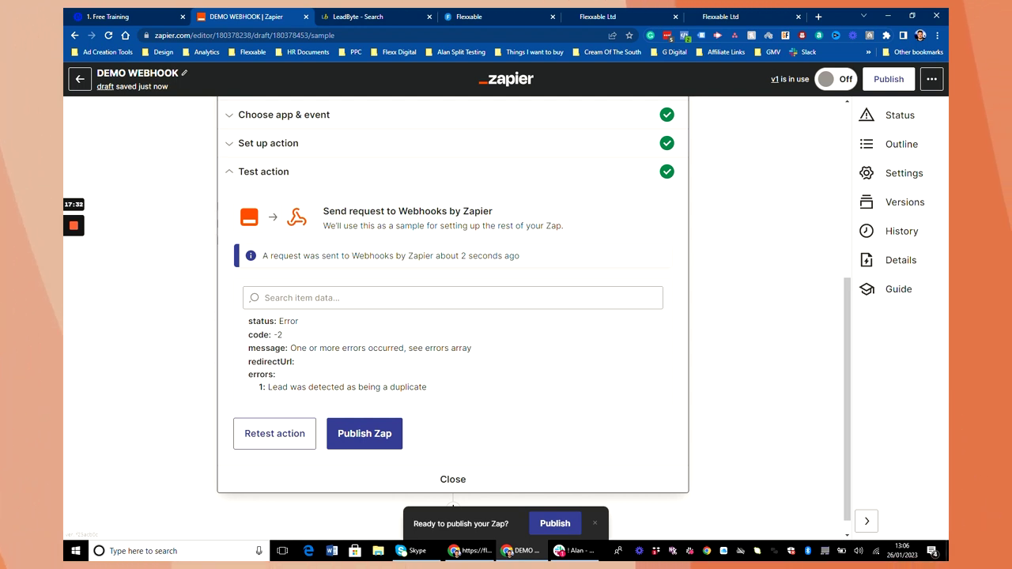
{"action": "mouse_move", "coordinate": [76, 269]}
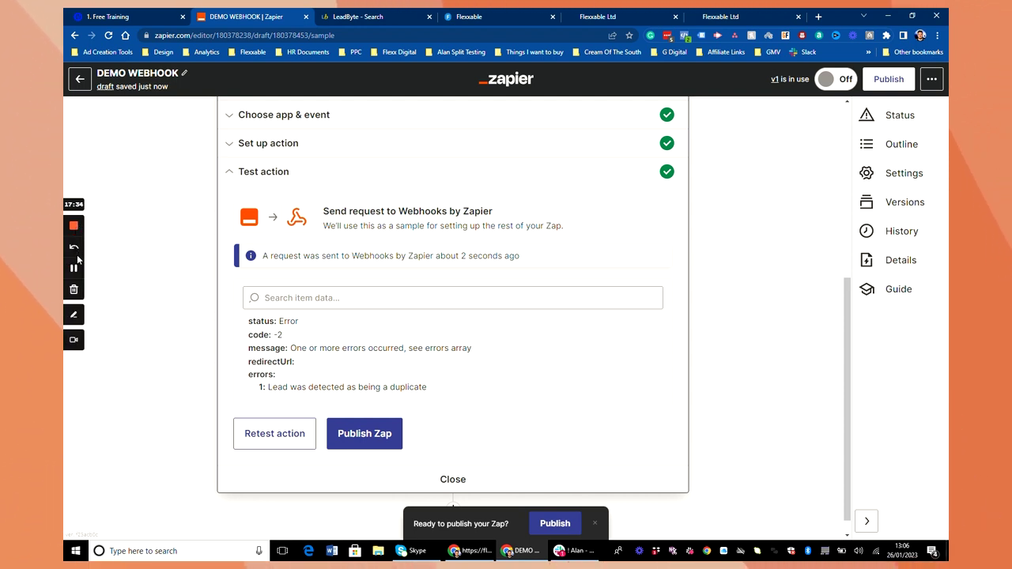
{"action": "left_click", "coordinate": [74, 269]}
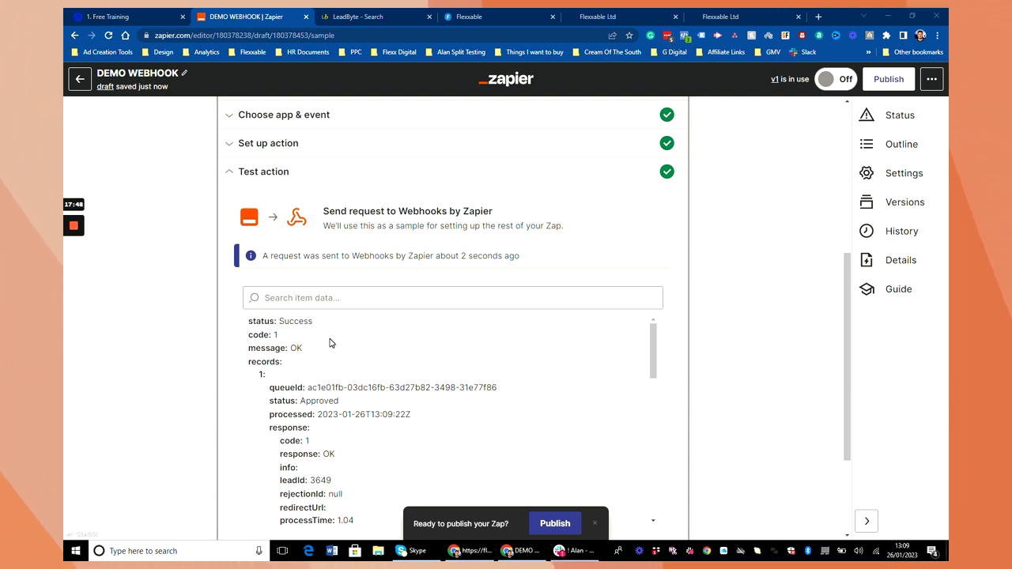
- Examine the POST test response from its status through the lead record fields, and look over the Zap's steps
{"action": "scroll", "coordinate": [372, 355], "scroll_direction": "down", "scroll_amount": 3}
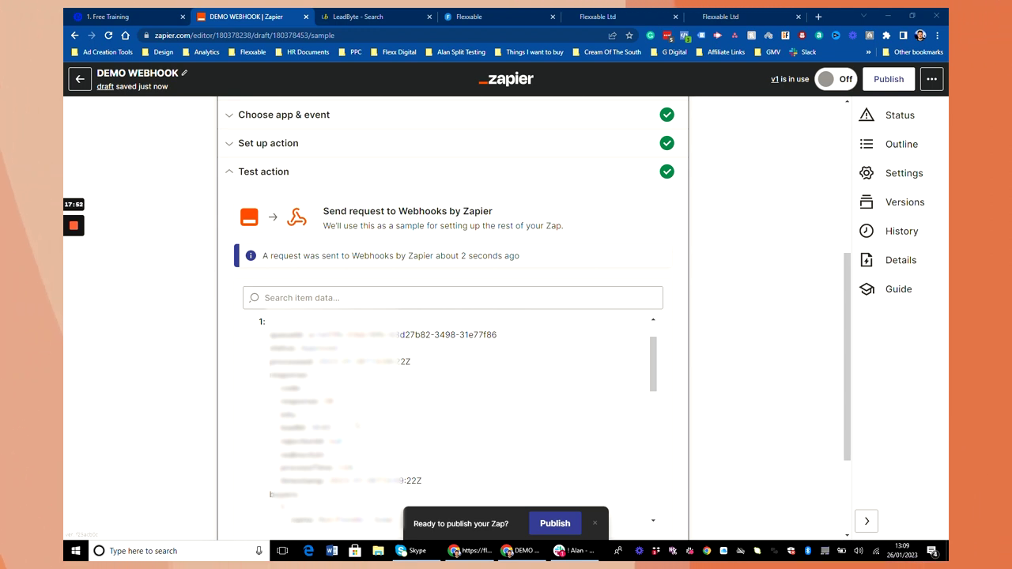
{"action": "scroll", "coordinate": [415, 399], "scroll_direction": "down", "scroll_amount": 1}
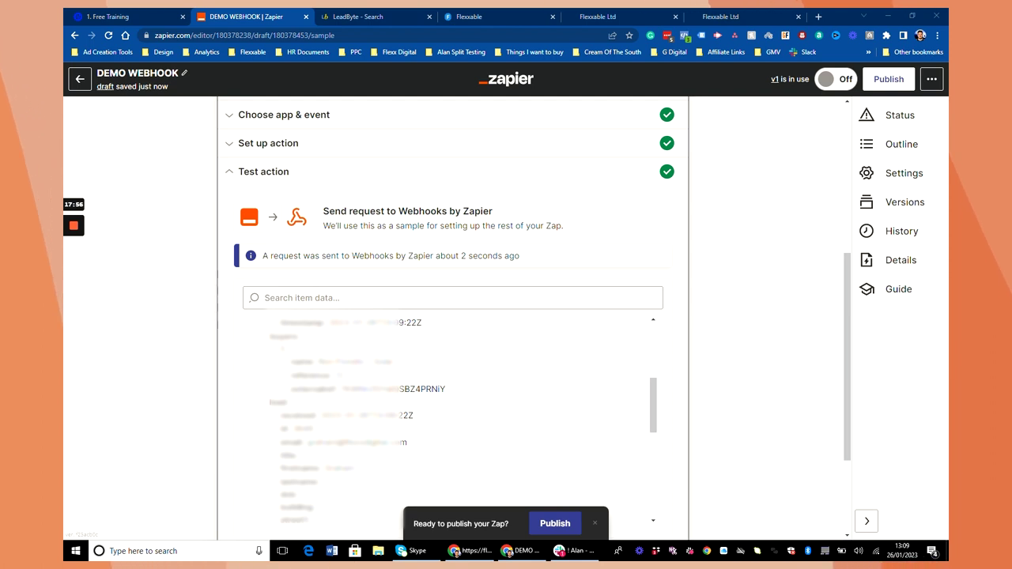
{"action": "scroll", "coordinate": [398, 385], "scroll_direction": "down", "scroll_amount": 3}
{"action": "scroll", "coordinate": [398, 385], "scroll_direction": "down", "scroll_amount": 3}
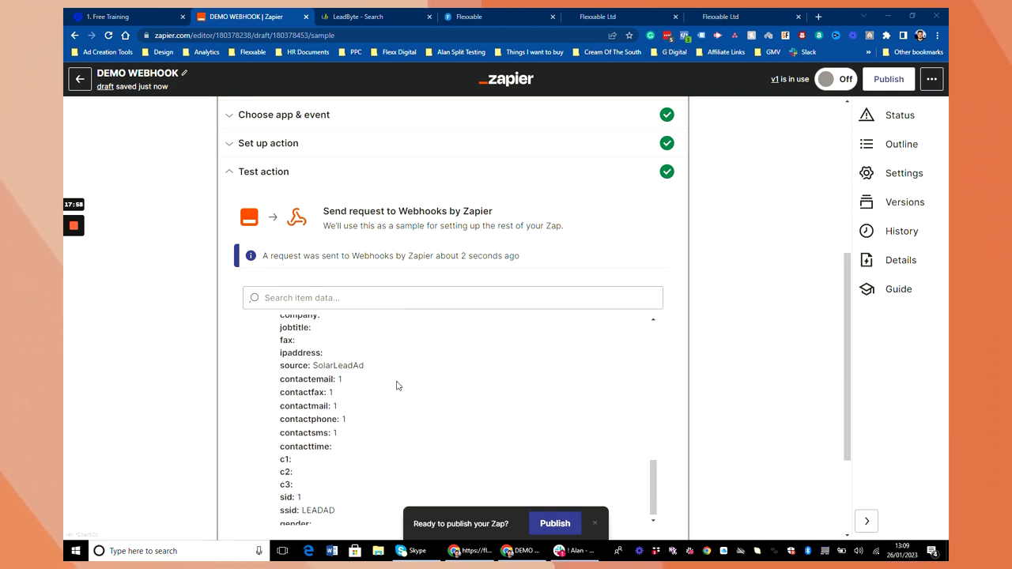
{"action": "scroll", "coordinate": [488, 314], "scroll_direction": "down", "scroll_amount": 2}
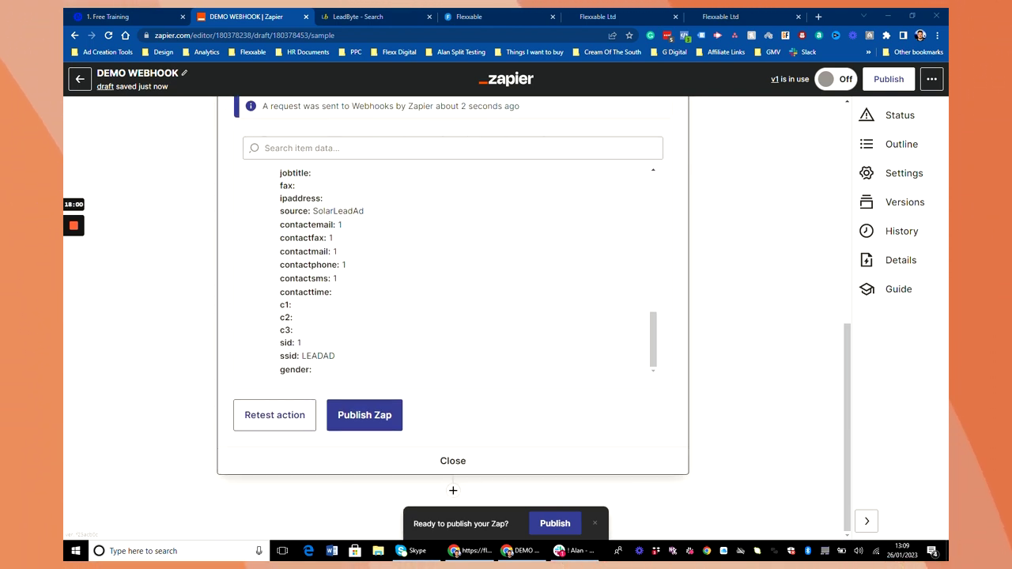
{"action": "scroll", "coordinate": [317, 340], "scroll_direction": "up", "scroll_amount": 10}
{"action": "scroll", "coordinate": [751, 284], "scroll_direction": "up", "scroll_amount": 5}
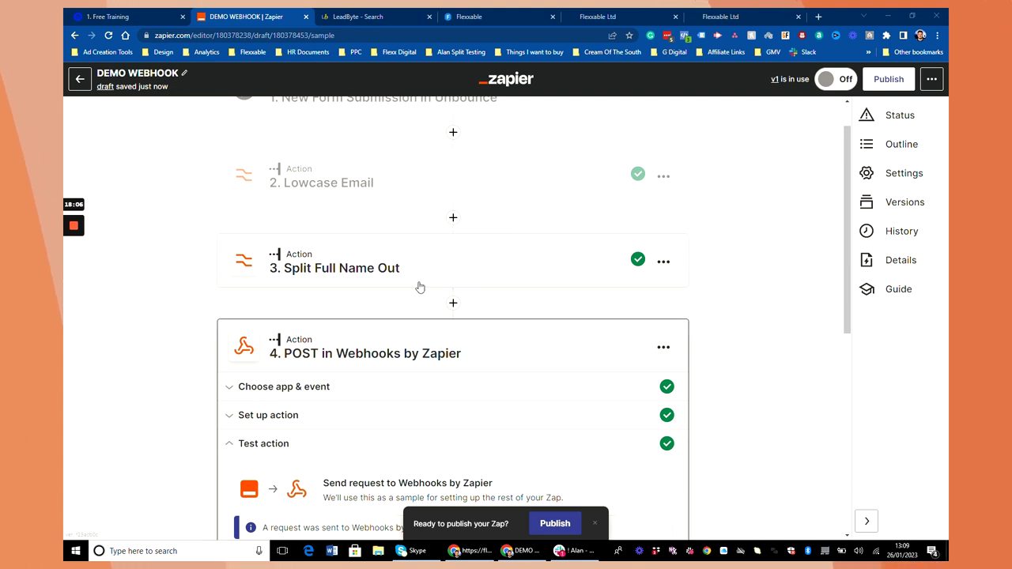
{"action": "scroll", "coordinate": [526, 317], "scroll_direction": "down", "scroll_amount": 6}
{"action": "scroll", "coordinate": [470, 197], "scroll_direction": "up", "scroll_amount": 7}
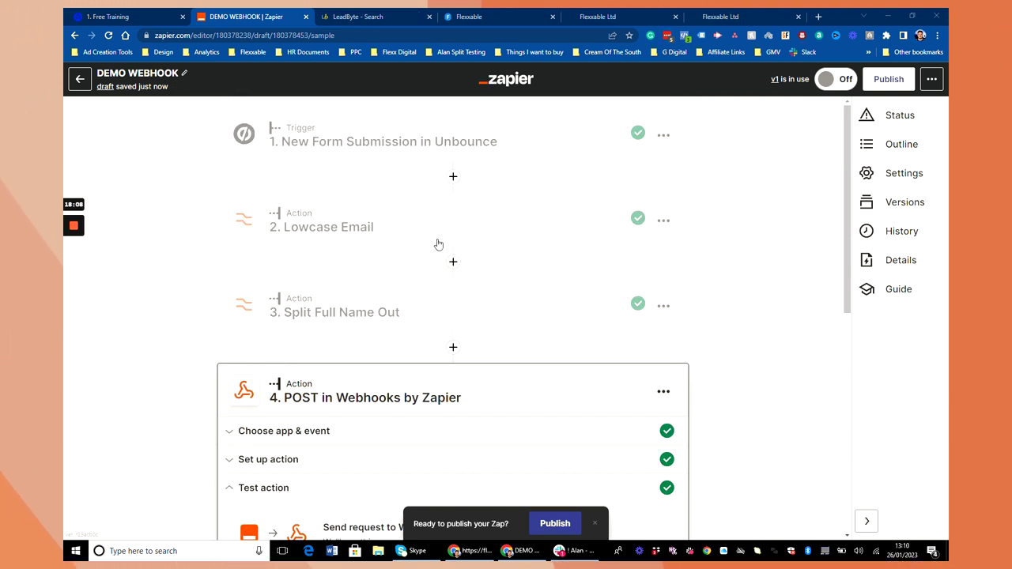
{"action": "scroll", "coordinate": [438, 244], "scroll_direction": "down", "scroll_amount": 5}
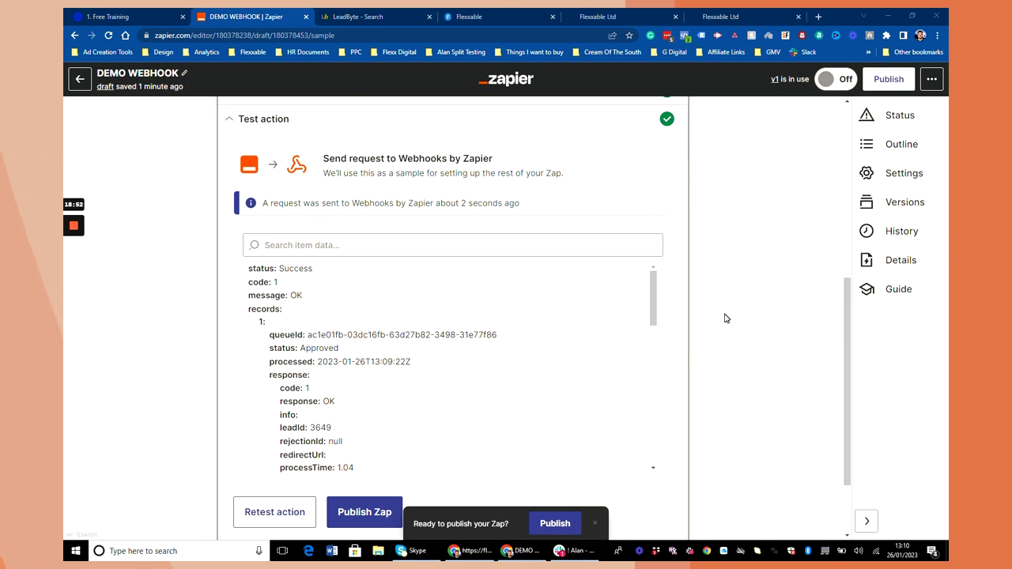
{"action": "scroll", "coordinate": [718, 319], "scroll_direction": "up", "scroll_amount": 5}
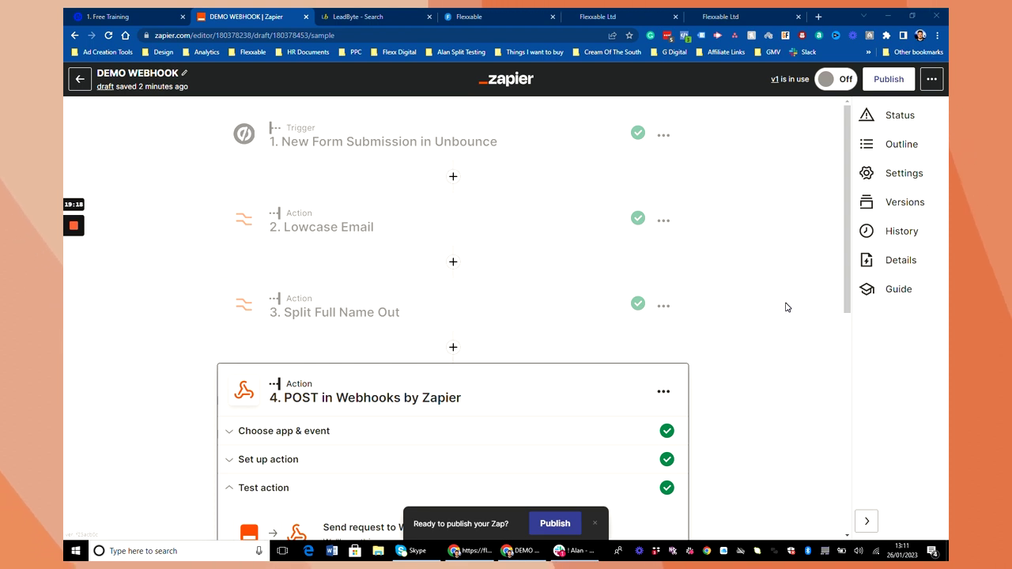
- Reopen the POST action's setup section to view its URL, payload type and data mappings
{"action": "scroll", "coordinate": [787, 307], "scroll_direction": "down", "scroll_amount": 3}
{"action": "scroll", "coordinate": [391, 256], "scroll_direction": "up", "scroll_amount": 1}
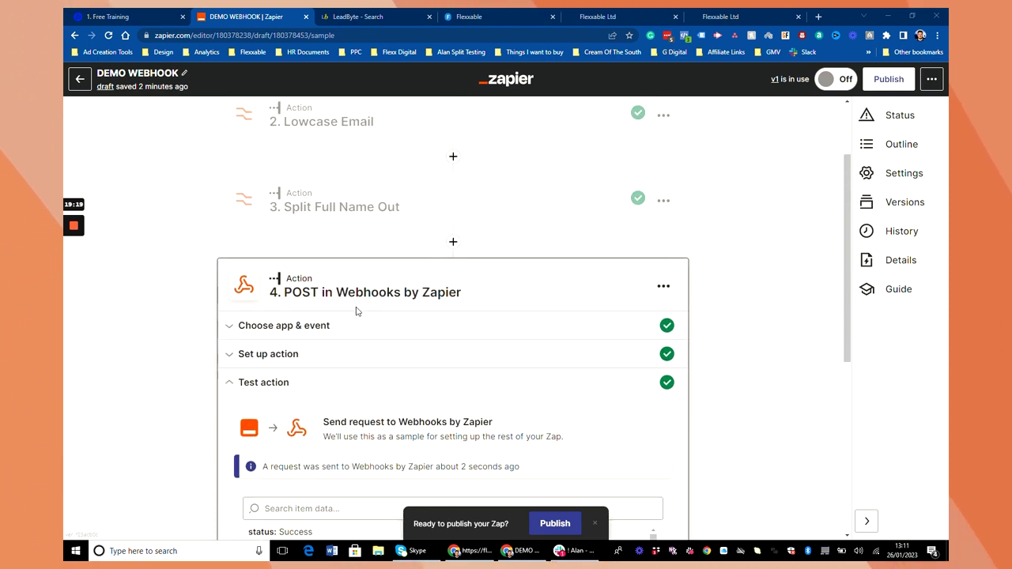
{"action": "left_click", "coordinate": [314, 354]}
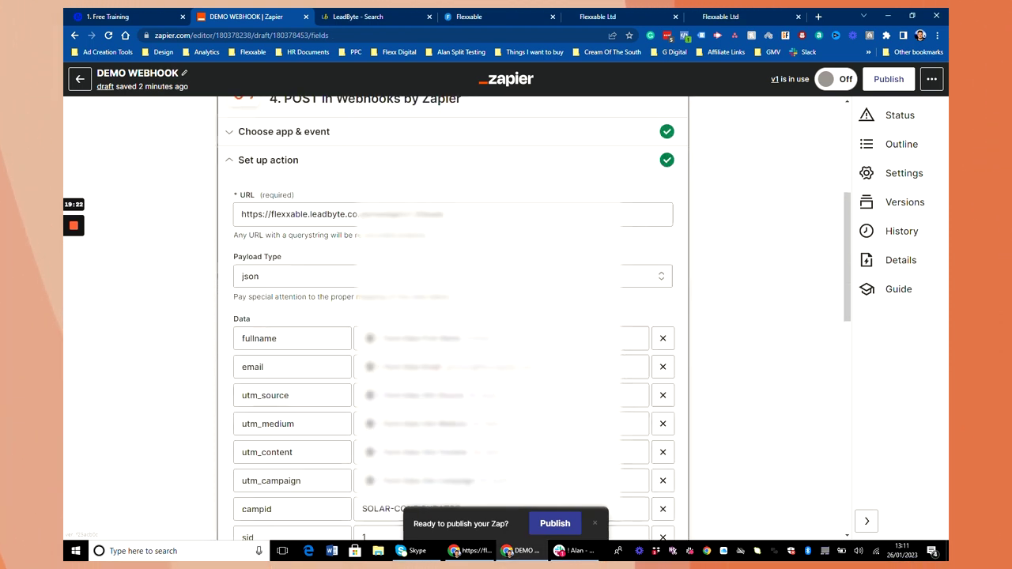
- Look through the POST action's setup from the URL and data mappings to the Unflatten, Basic Auth and header fields, and check the Zap's preceding steps
{"action": "scroll", "coordinate": [601, 262], "scroll_direction": "down", "scroll_amount": 2}
{"action": "scroll", "coordinate": [522, 317], "scroll_direction": "down", "scroll_amount": 2}
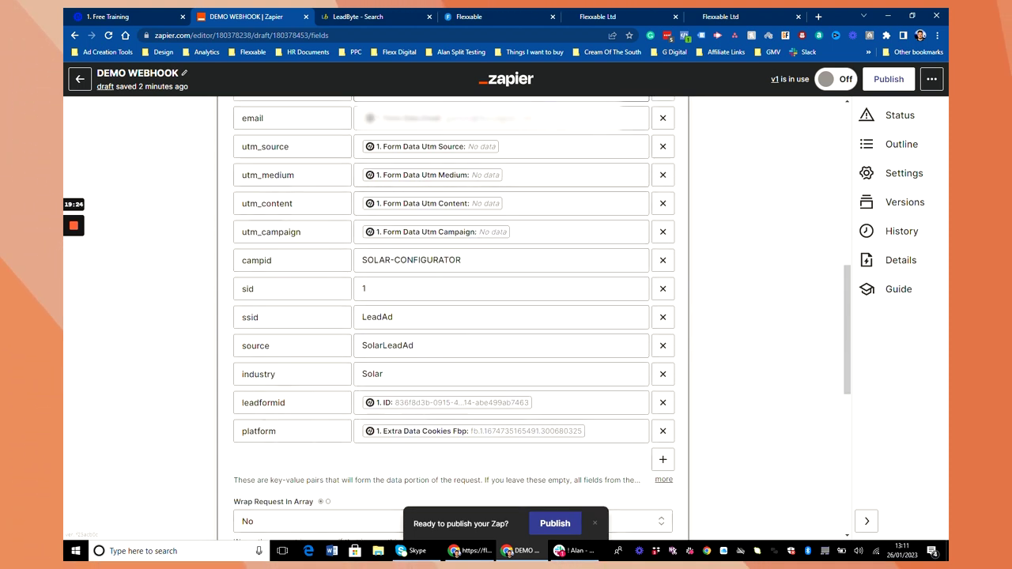
{"action": "scroll", "coordinate": [569, 226], "scroll_direction": "down", "scroll_amount": 5}
{"action": "scroll", "coordinate": [554, 343], "scroll_direction": "down", "scroll_amount": 3}
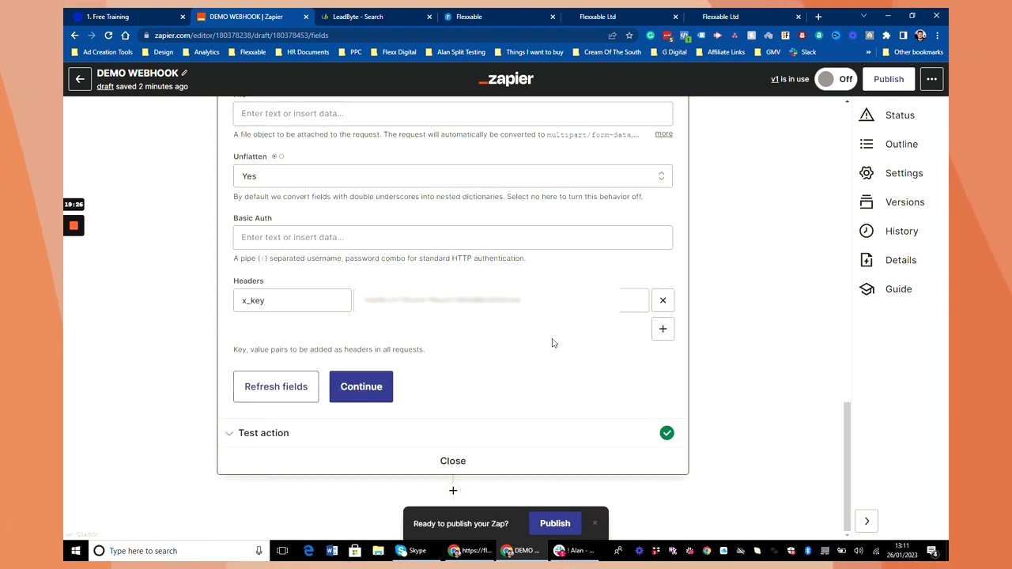
{"action": "scroll", "coordinate": [553, 343], "scroll_direction": "up", "scroll_amount": 15}
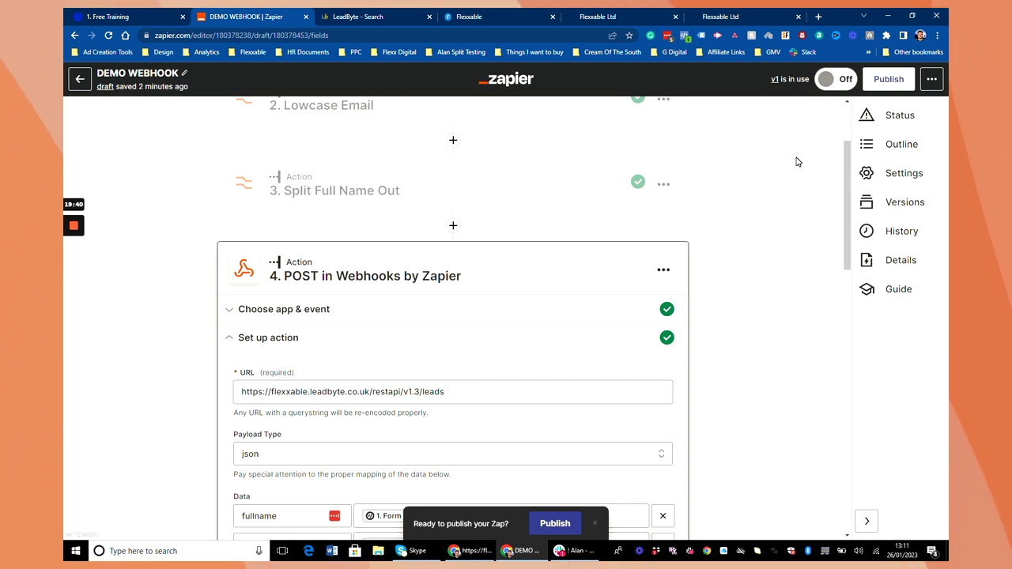
{"action": "scroll", "coordinate": [787, 201], "scroll_direction": "down", "scroll_amount": 2}
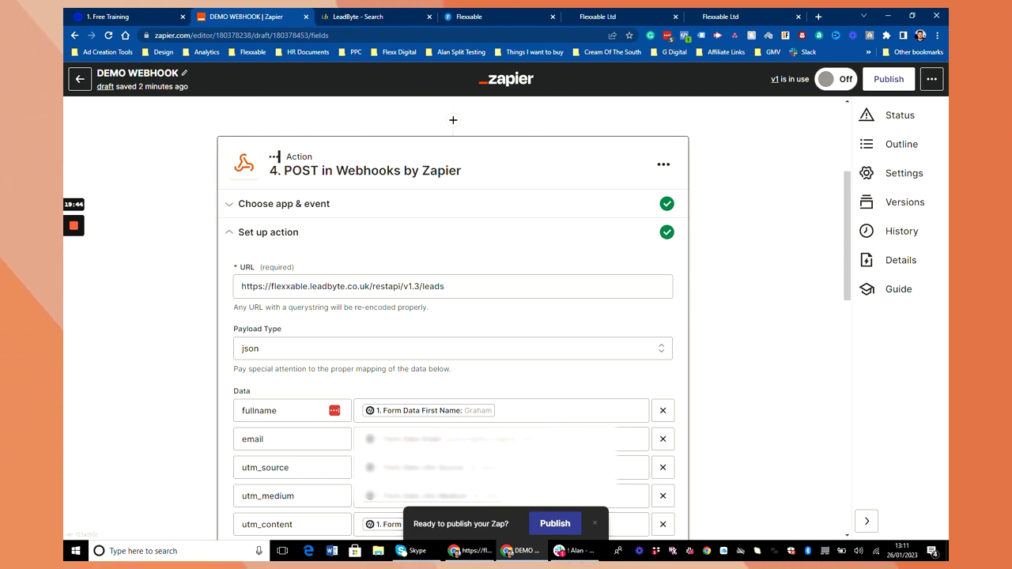
{"action": "scroll", "coordinate": [549, 190], "scroll_direction": "up", "scroll_amount": 3}
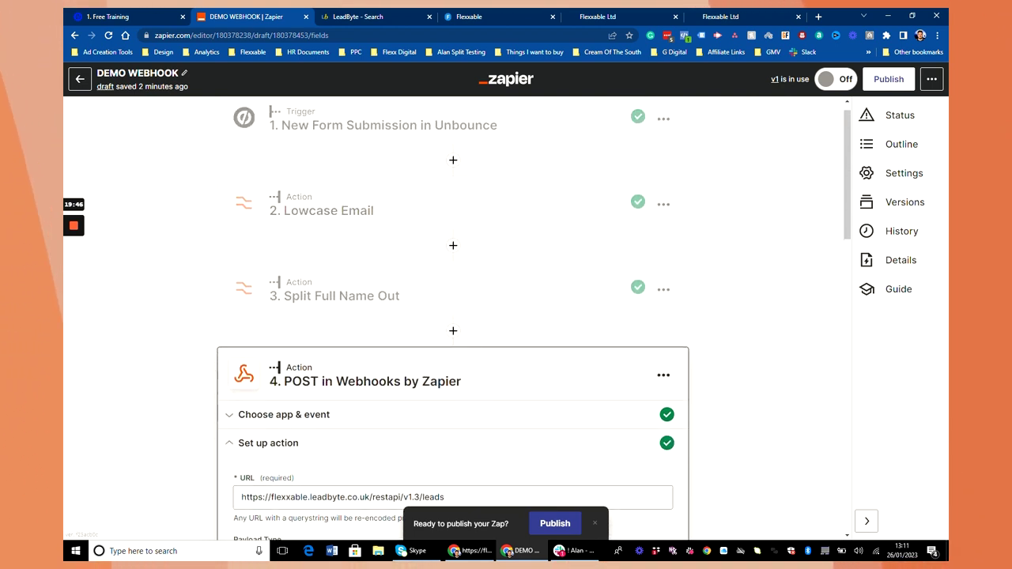
{"action": "scroll", "coordinate": [450, 372], "scroll_direction": "down", "scroll_amount": 1}
{"action": "scroll", "coordinate": [450, 373], "scroll_direction": "down", "scroll_amount": 8}
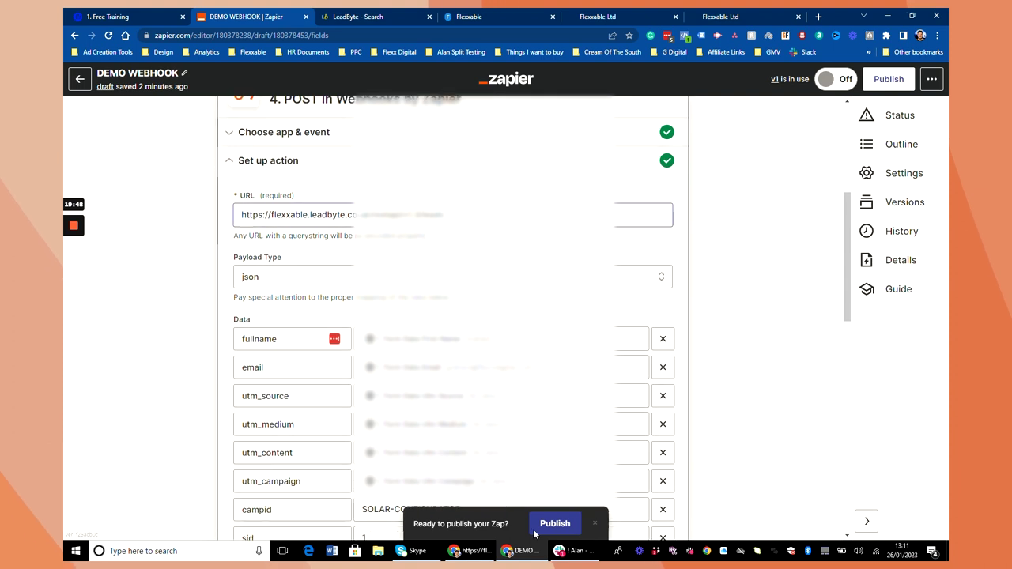
{"action": "scroll", "coordinate": [510, 337], "scroll_direction": "down", "scroll_amount": 2}
{"action": "scroll", "coordinate": [510, 337], "scroll_direction": "up", "scroll_amount": 7}
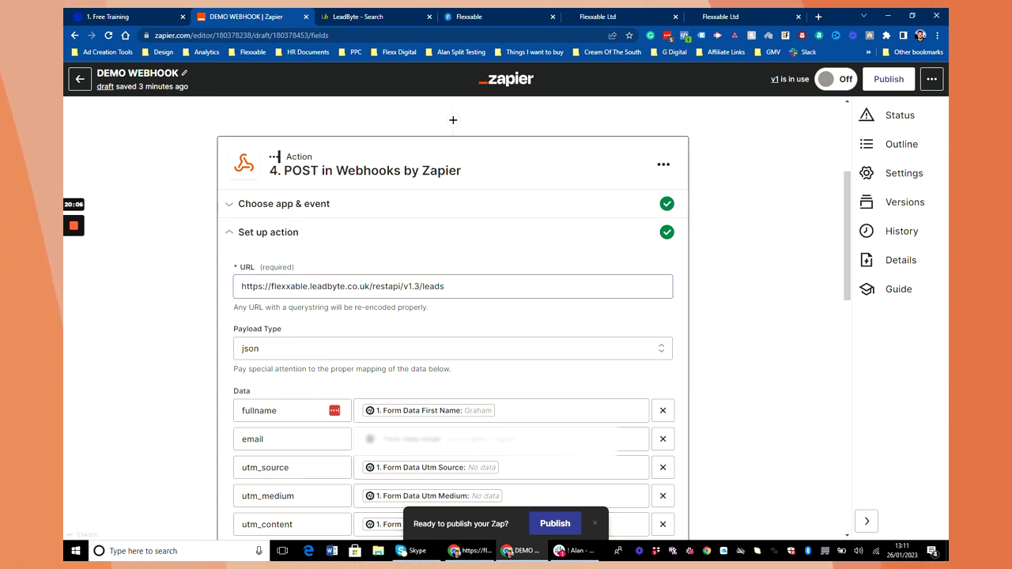
{"action": "mouse_move", "coordinate": [380, 19]}
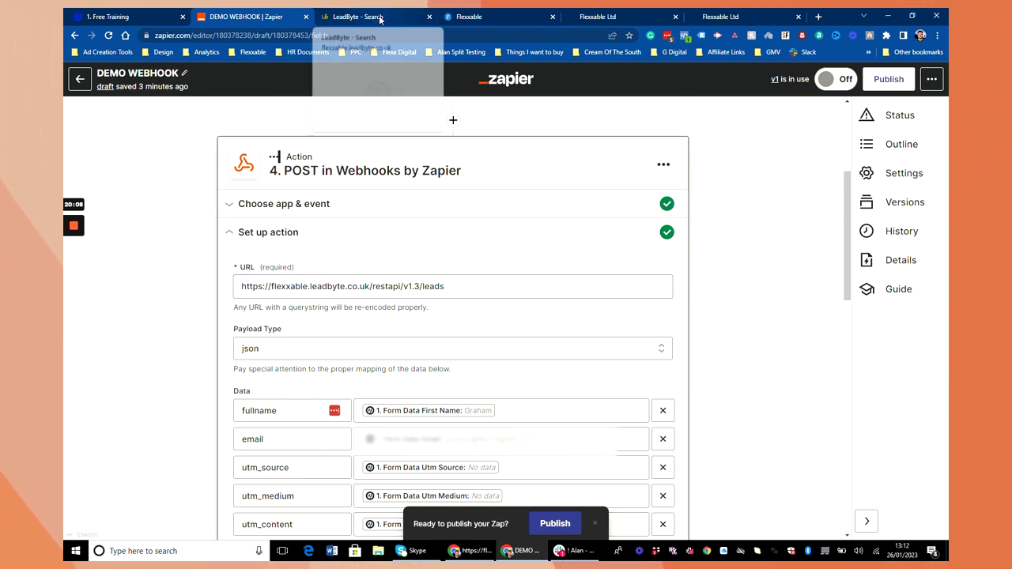